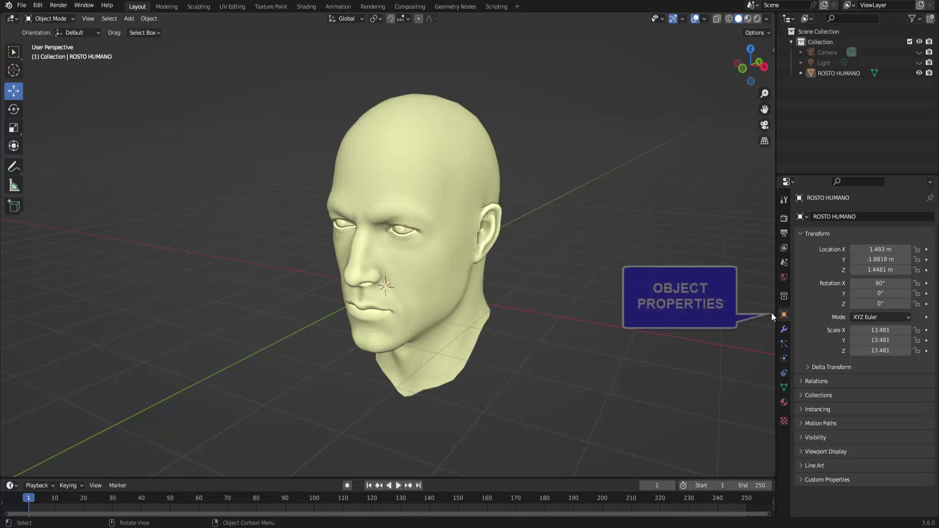
- Turn on the ROSTO HUMANO head's wireframe display and zoom and orbit to inspect its quad mesh
left_click(803, 451)
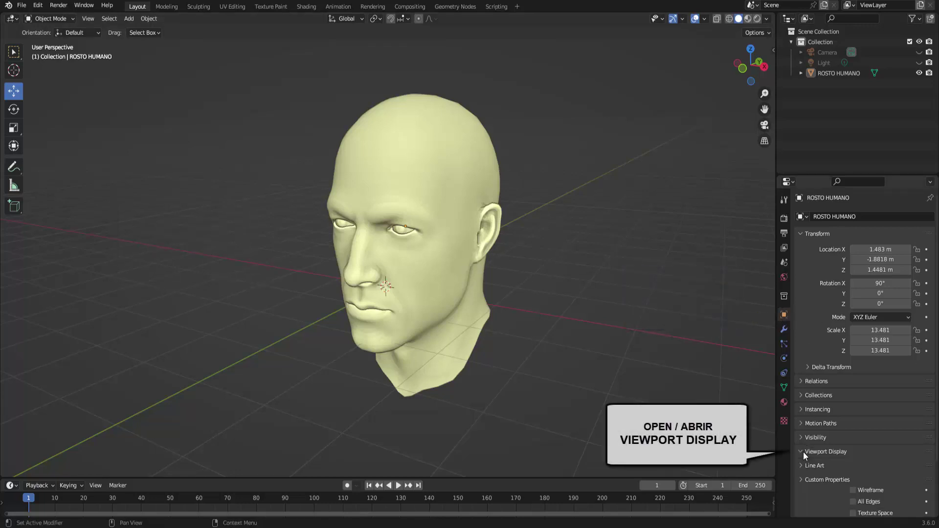
left_click(852, 489)
scroll(628, 241, "up", 3)
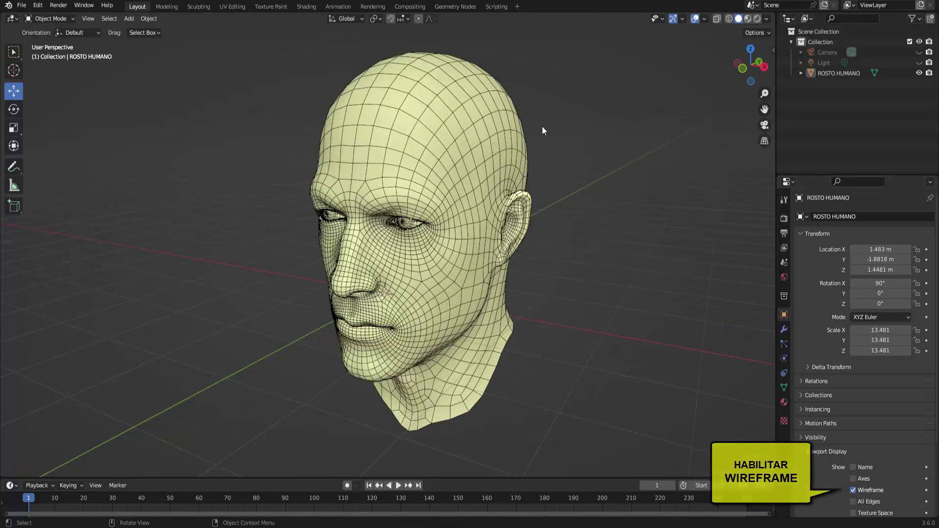
scroll(543, 127, "up", 2)
scroll(627, 155, "down", 3)
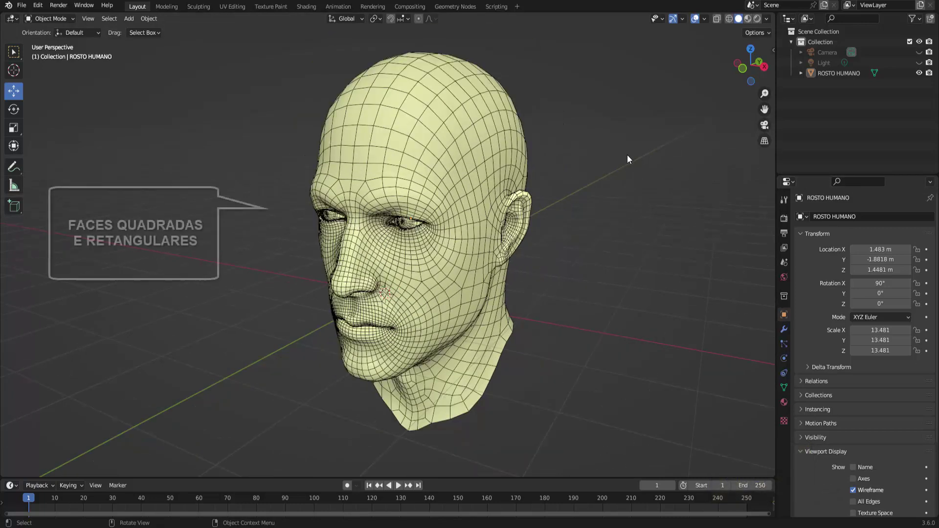
middle_click_drag(627, 154, 619, 149)
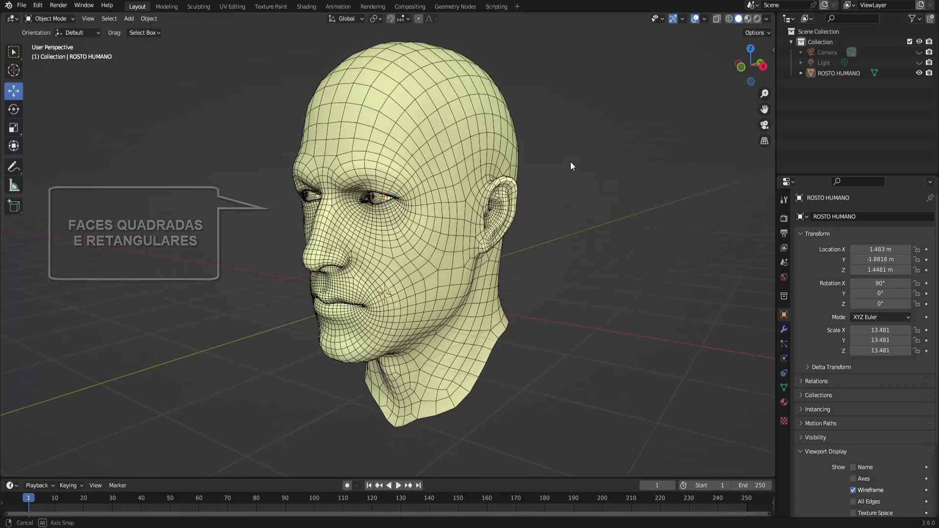
scroll(570, 162, "down", 1)
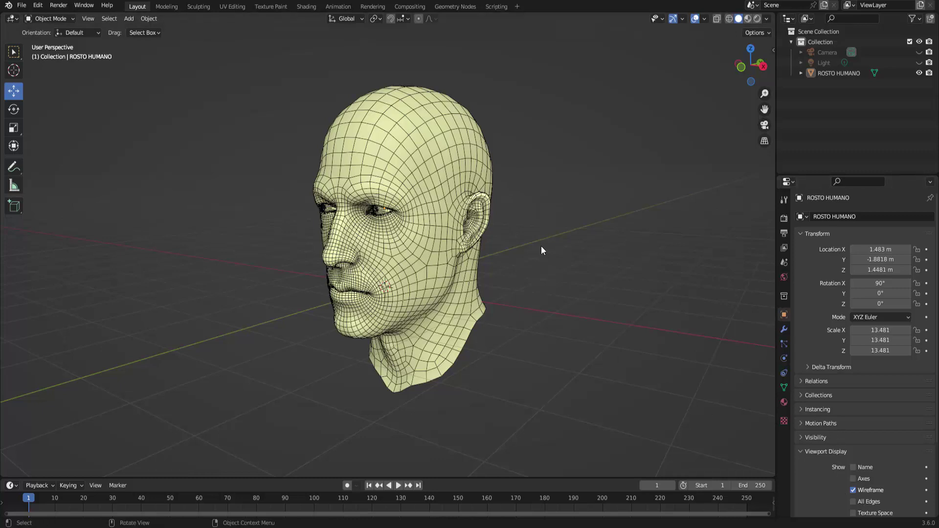
- Raise the viewport–timeline border so the timeline fills roughly the lower half of the window
scroll(541, 246, "up", 1)
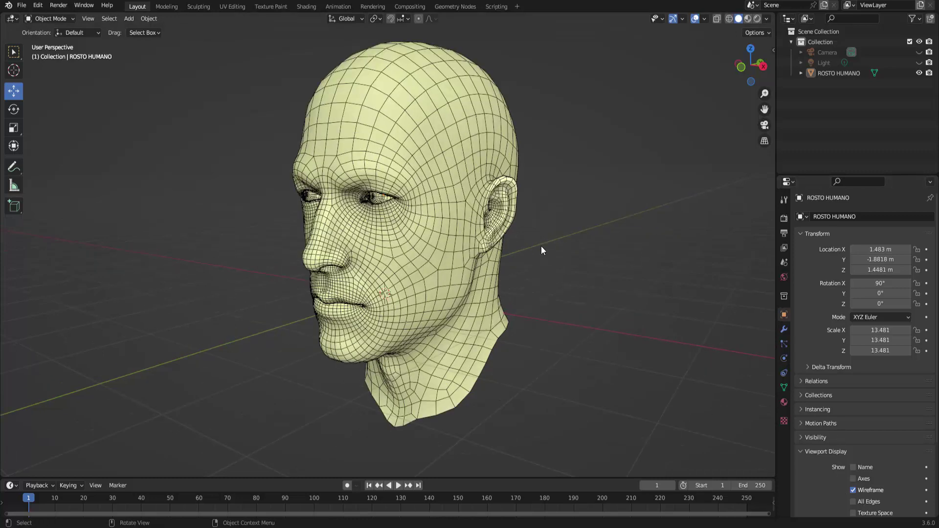
scroll(541, 245, "down", 2)
scroll(540, 247, "down", 1)
scroll(540, 246, "down", 1)
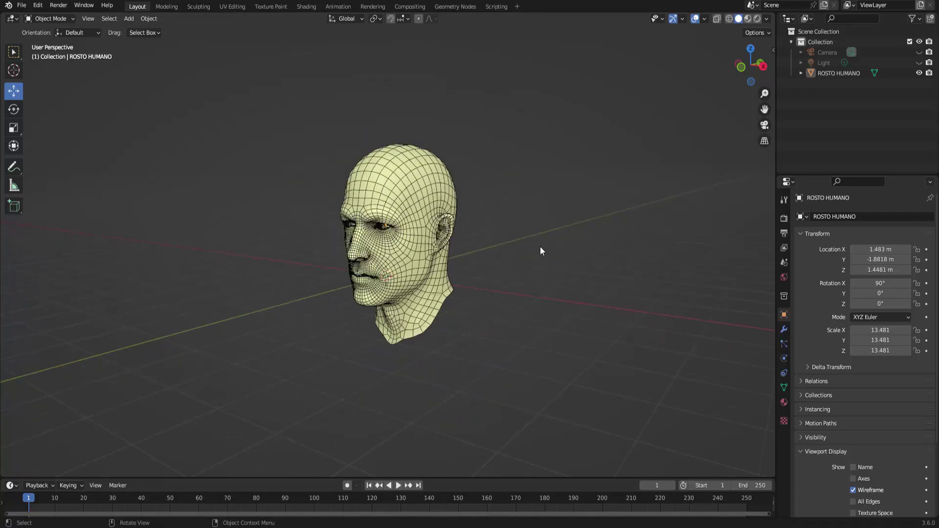
scroll(540, 246, "down", 2)
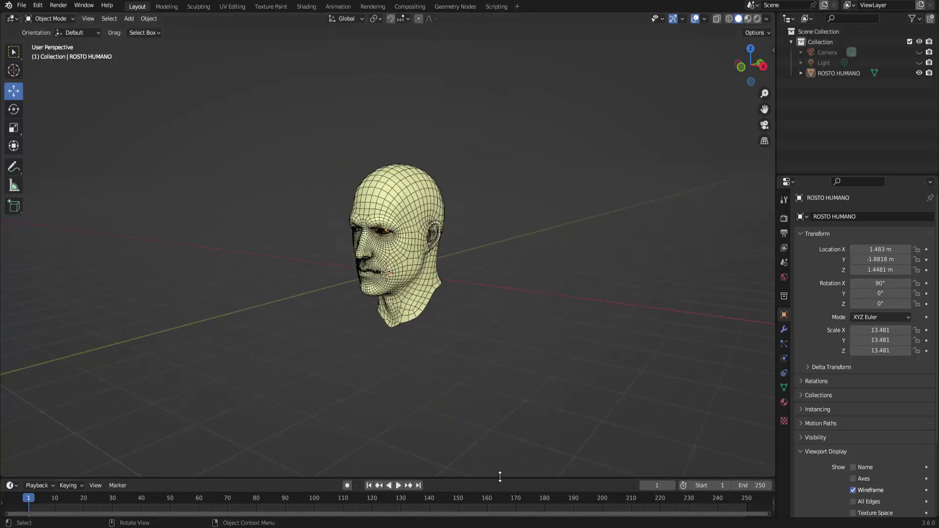
left_click_drag(500, 476, 506, 268)
scroll(541, 159, "up", 1)
scroll(541, 159, "up", 1)
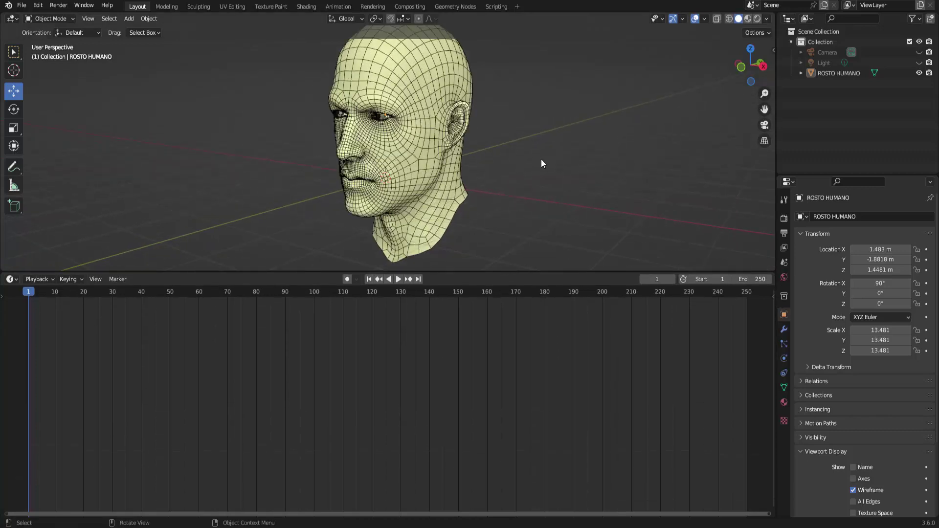
scroll(541, 160, "down", 1)
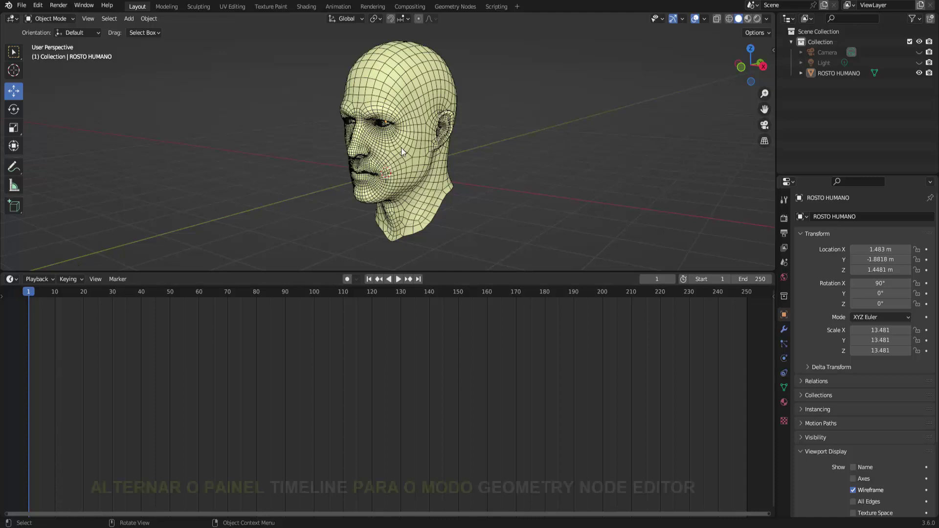
- Select the head and turn the timeline into a Geometry Node Editor with its sidebar hidden
left_click(415, 115)
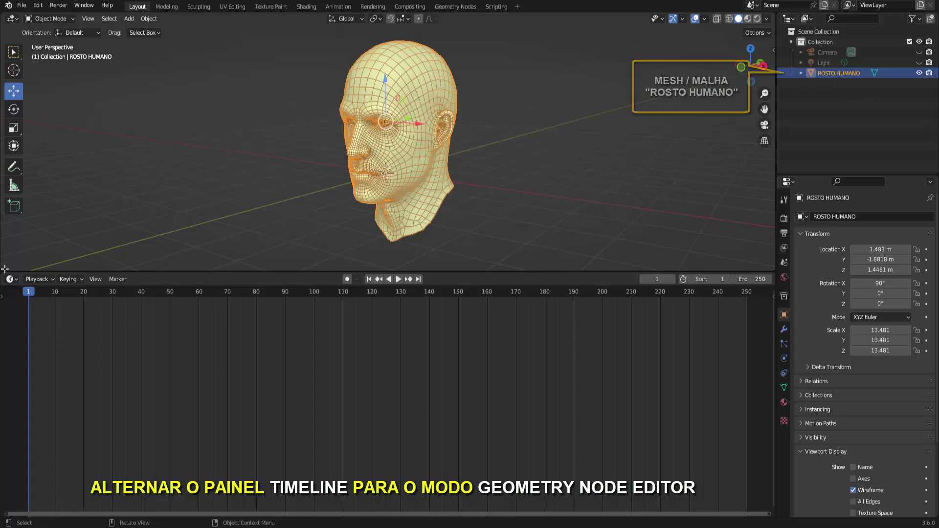
left_click(17, 281)
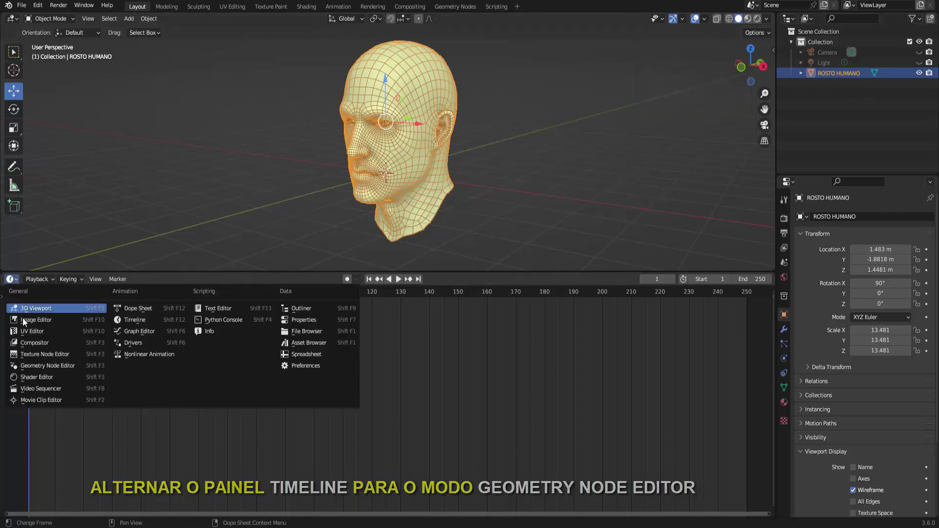
left_click(52, 366)
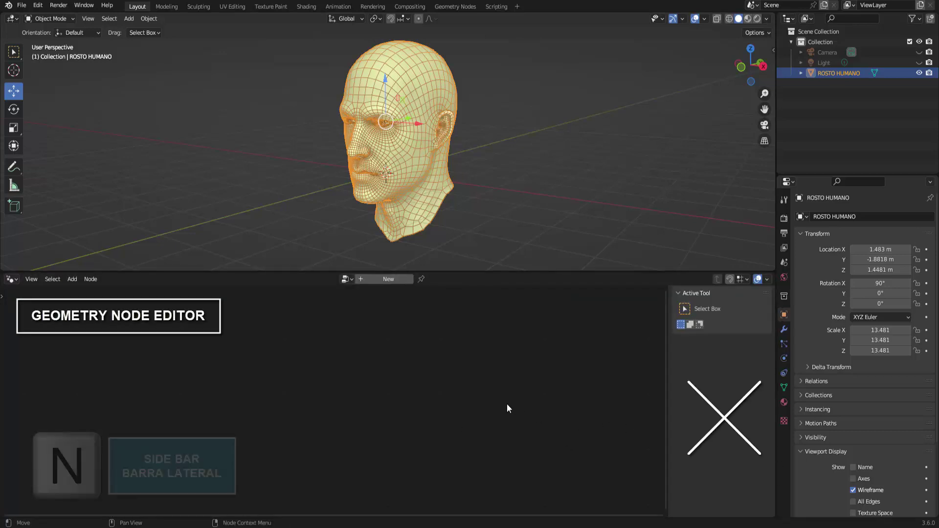
key("n")
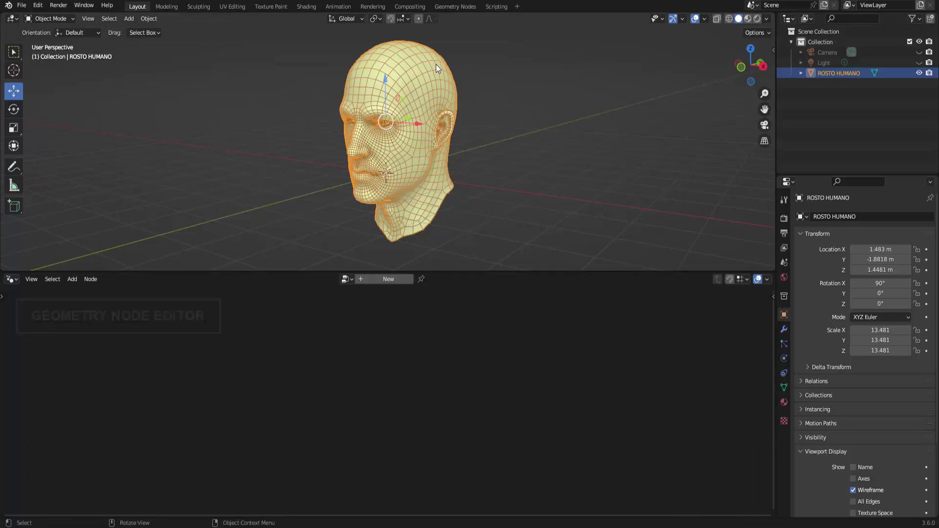
- Create a new Geometry Nodes tree for the head, relinking Group Input to Group Output and spacing them apart
left_click(391, 280)
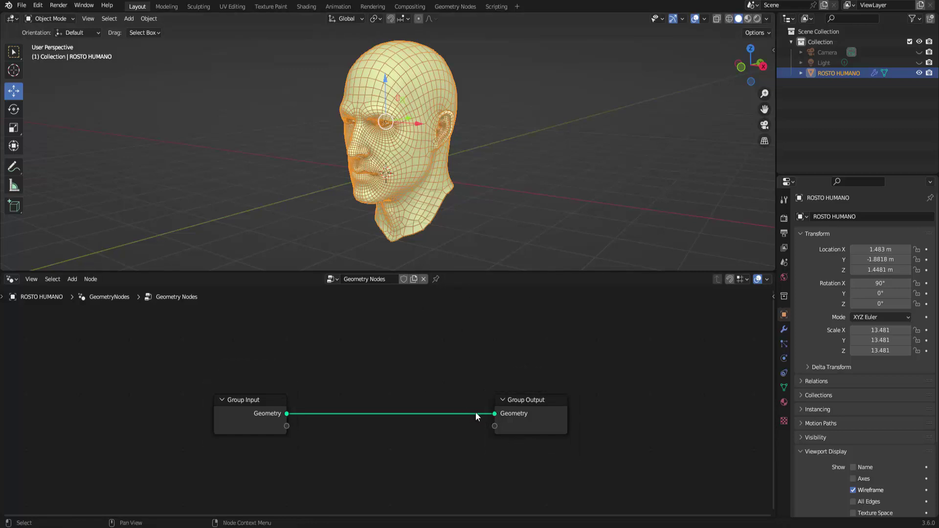
left_click_drag(495, 413, 442, 403)
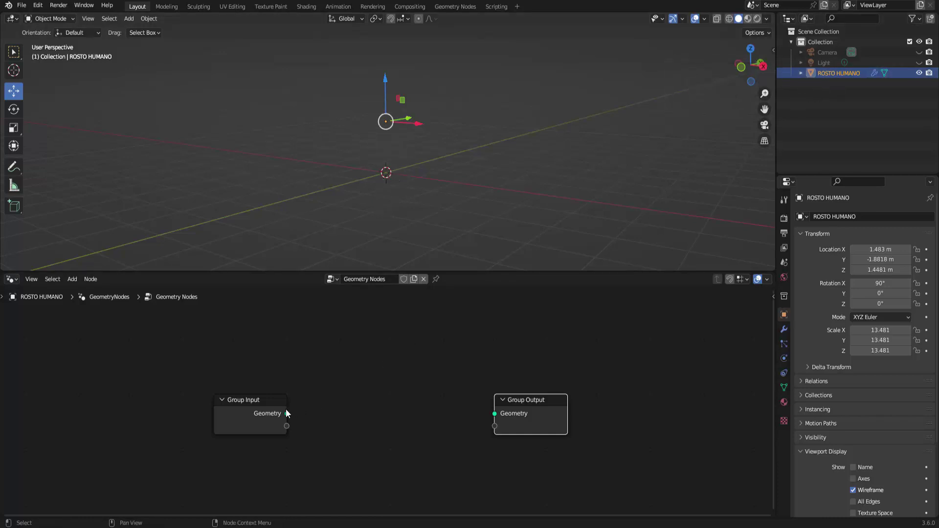
left_click_drag(287, 414, 493, 414)
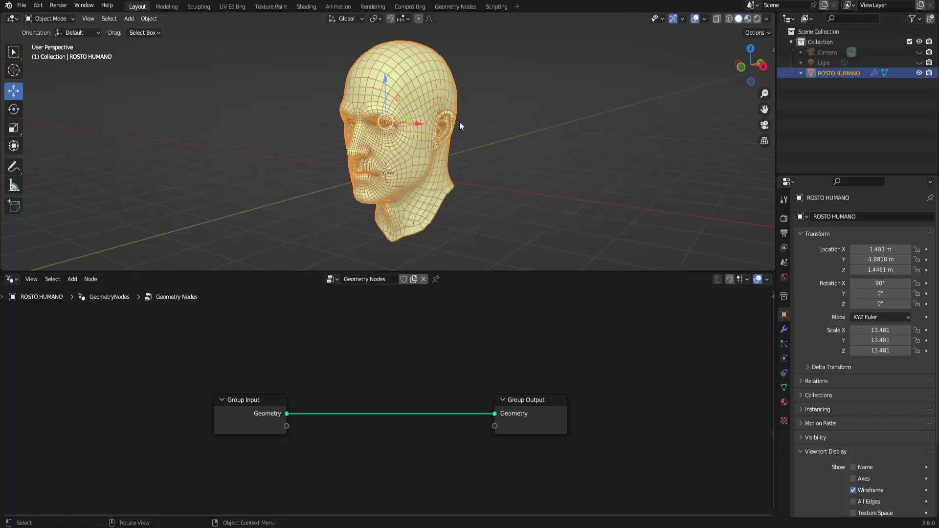
left_click_drag(235, 396, 127, 391)
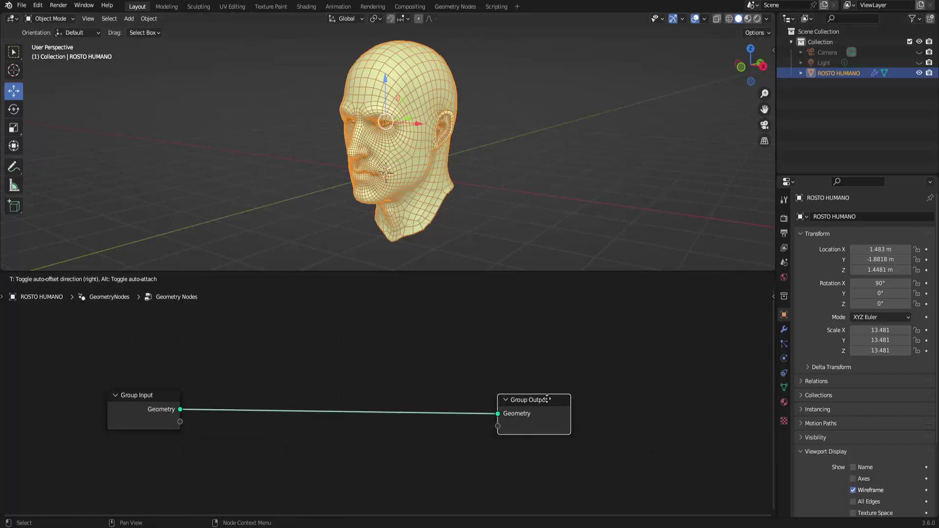
left_click_drag(527, 403, 628, 396)
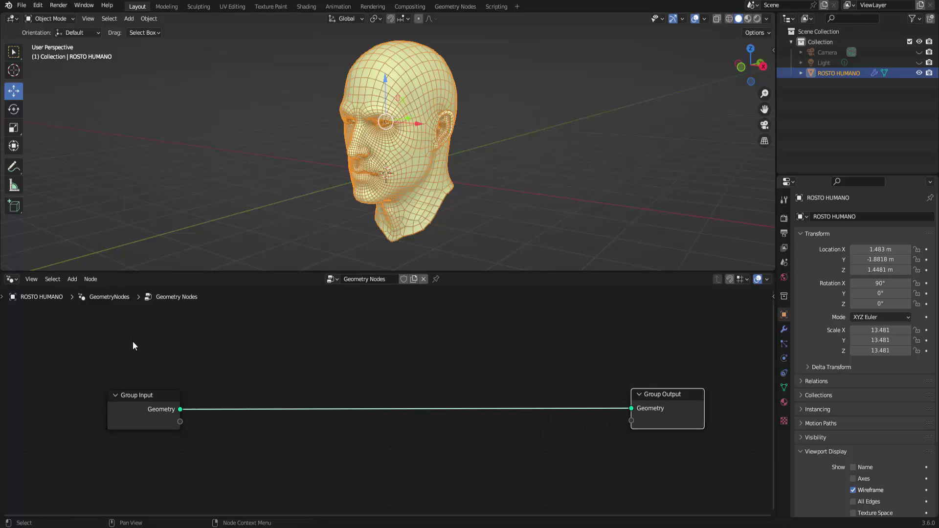
left_click(71, 279)
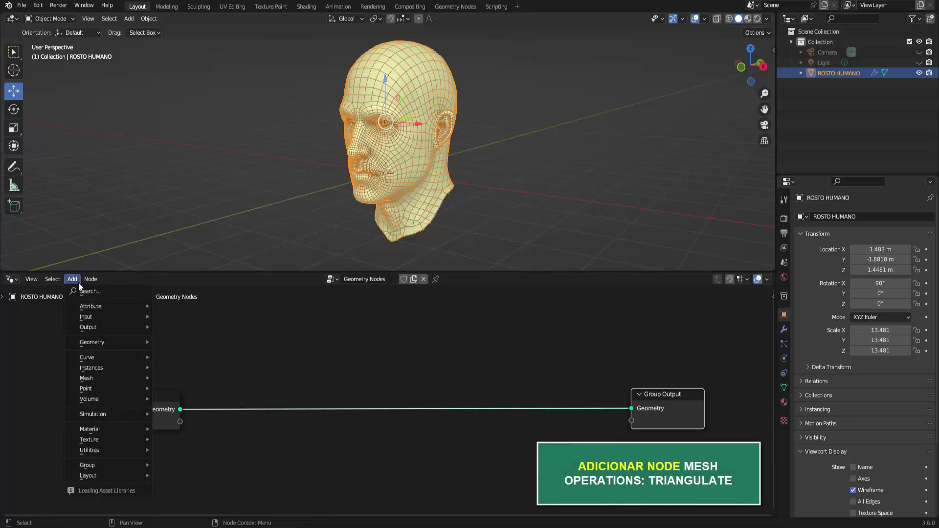
mouse_move(87, 378)
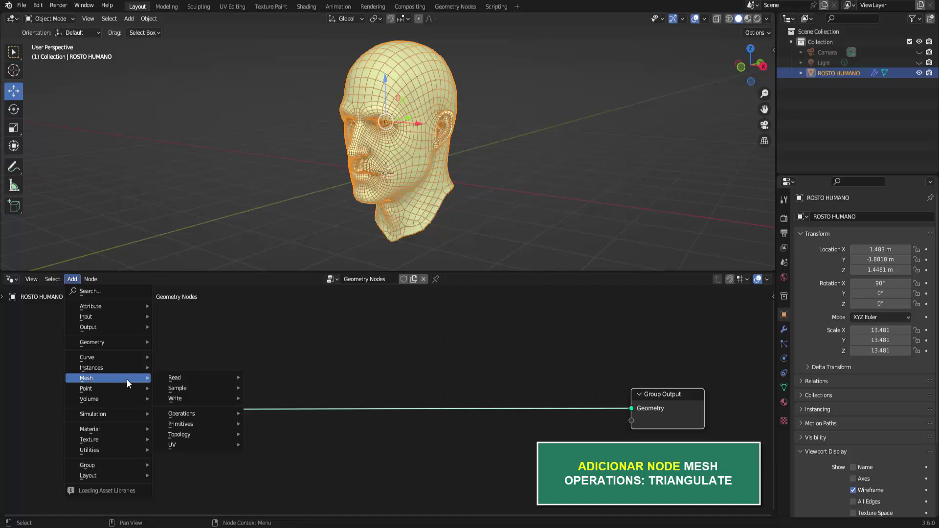
mouse_move(182, 413)
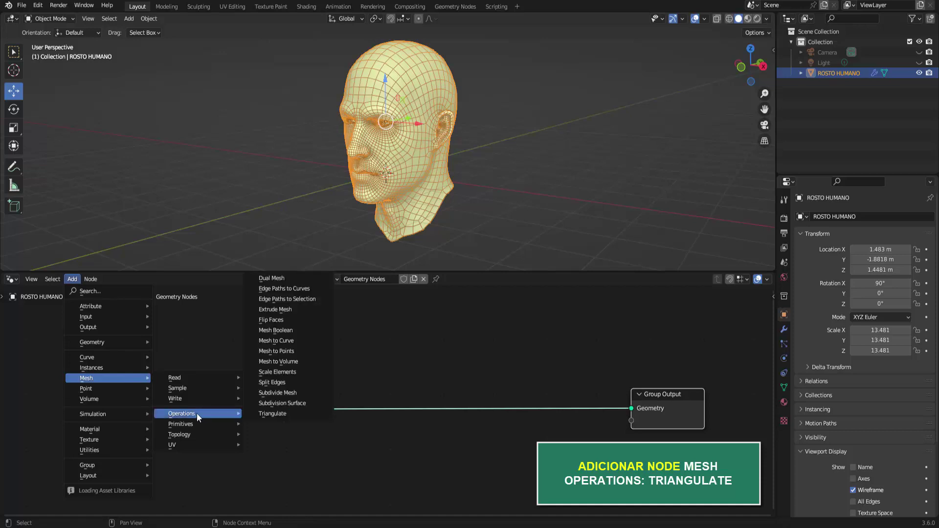
- Insert a Triangulate node between Group Input and Group Output, turning the head's faces into triangles
left_click(282, 414)
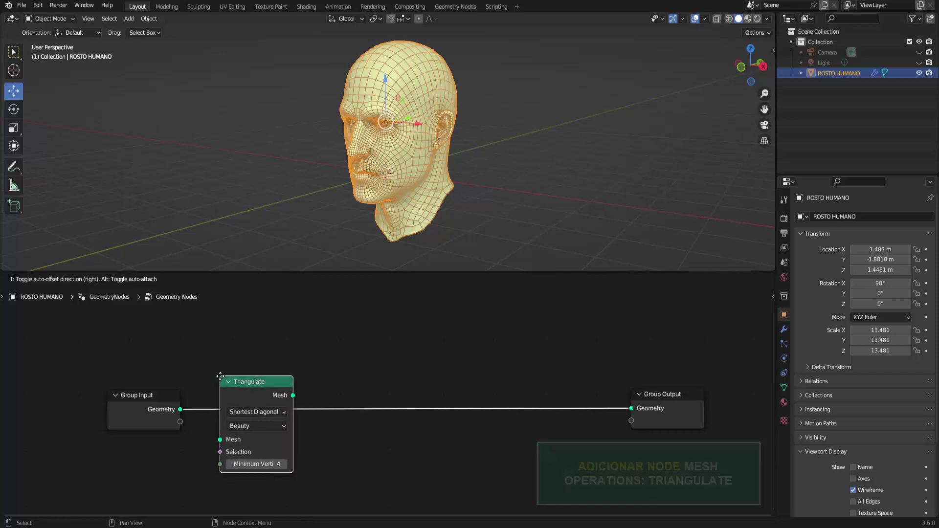
left_click(226, 377)
scroll(388, 109, "up", 2)
scroll(387, 108, "up", 2)
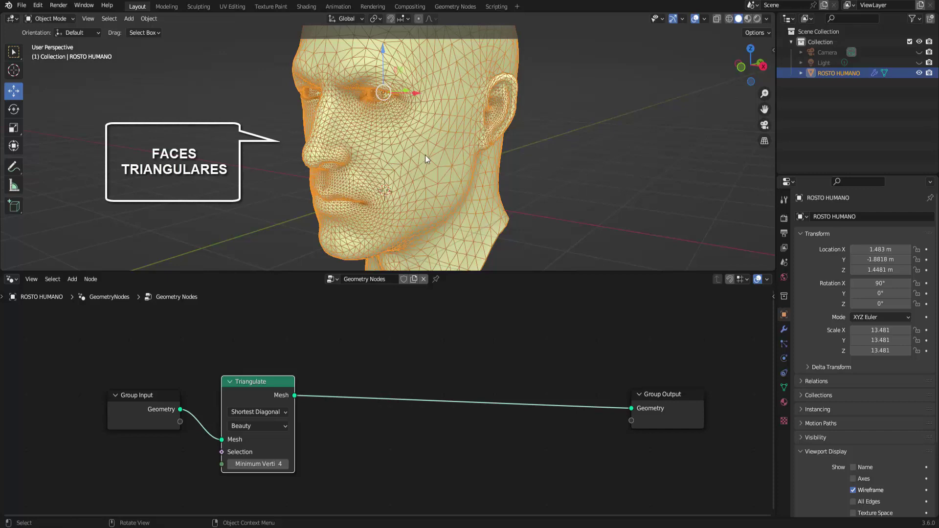
scroll(428, 161, "down", 2)
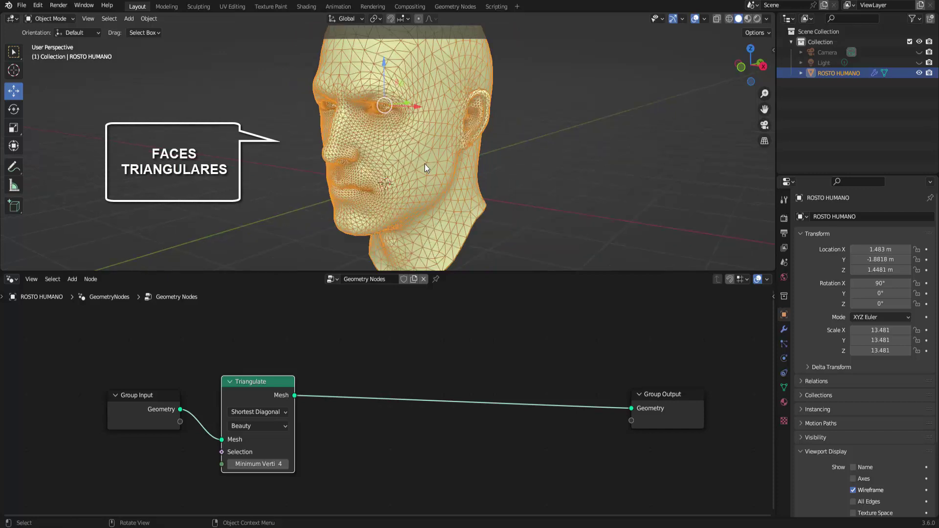
scroll(429, 166, "up", 2)
scroll(433, 170, "up", 2)
scroll(433, 169, "up", 1)
scroll(433, 169, "down", 2)
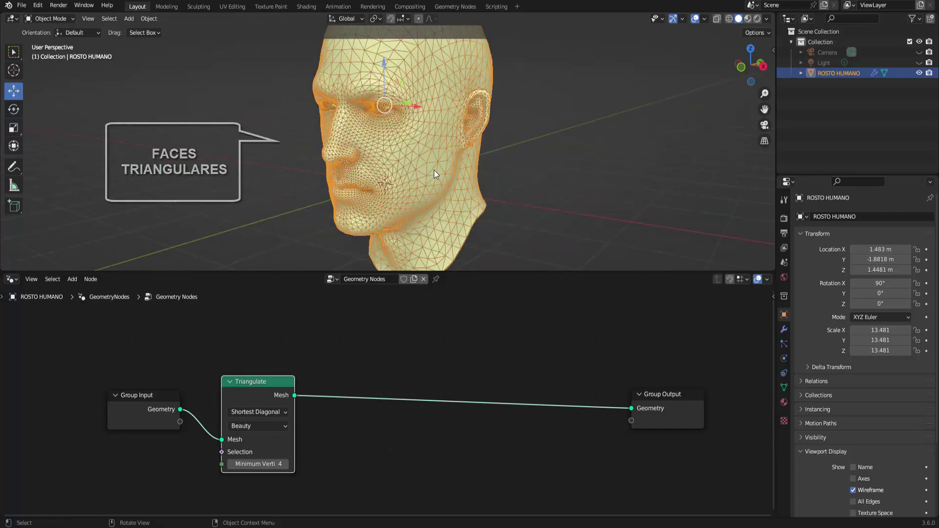
scroll(433, 170, "up", 2)
scroll(426, 175, "down", 1)
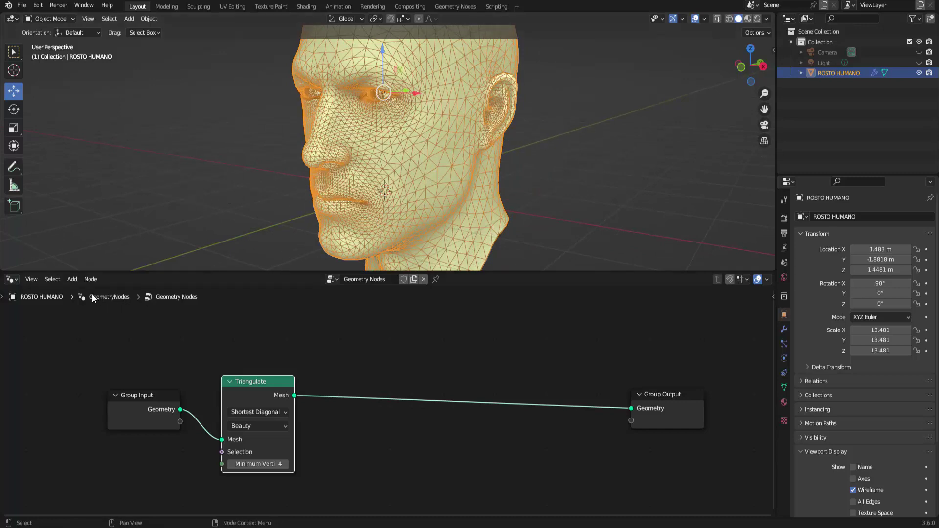
left_click(73, 279)
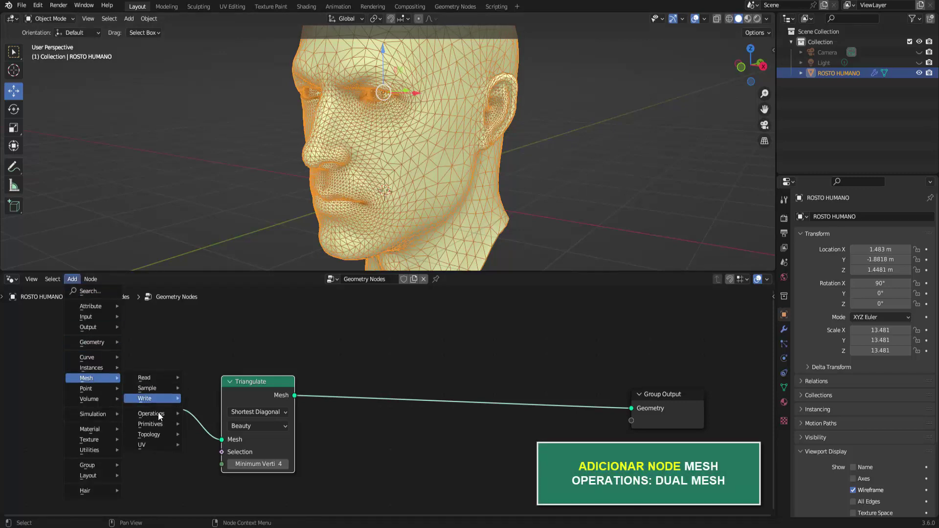
mouse_move(152, 413)
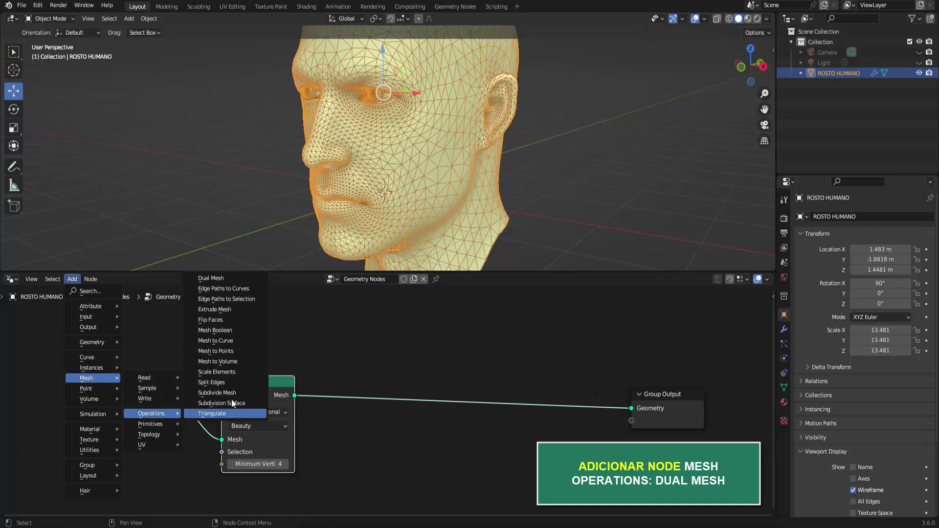
- Insert a Dual Mesh node after Triangulate to give the head hexagonal faces
left_click(230, 278)
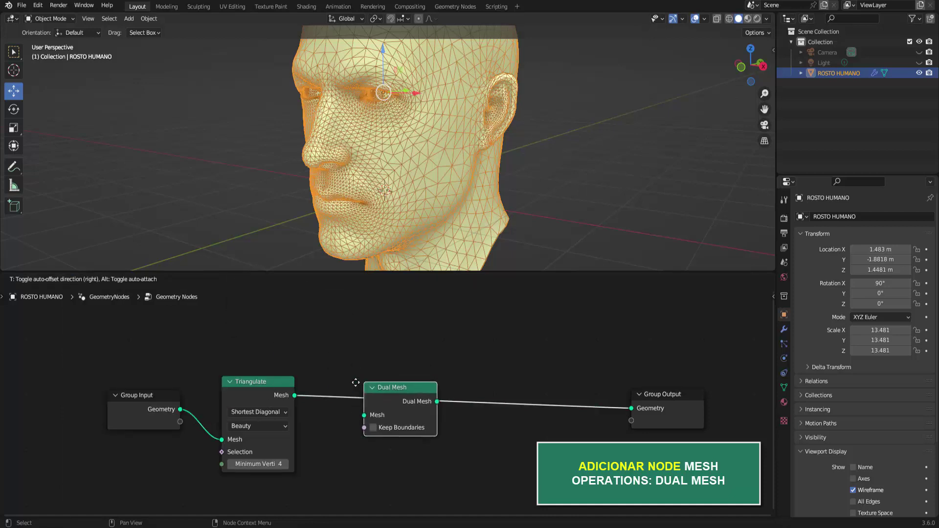
left_click(402, 424)
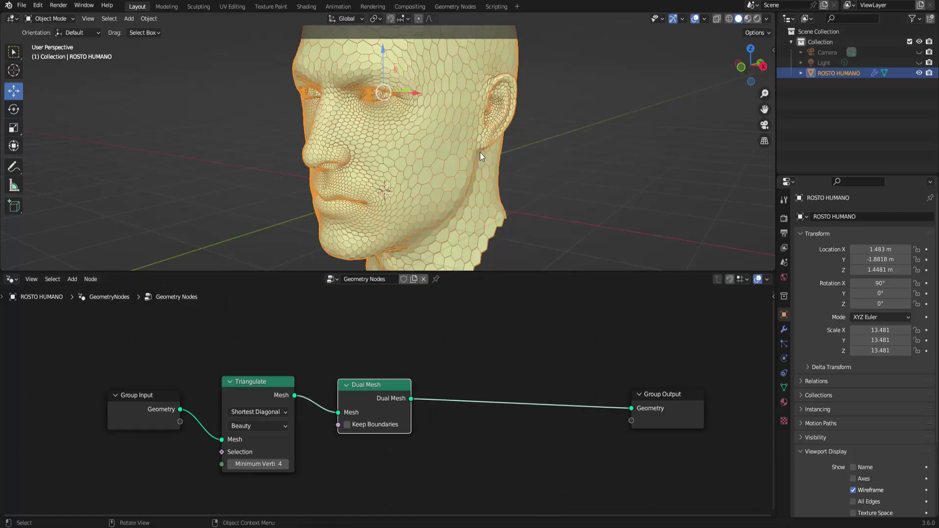
scroll(480, 156, "up", 3)
scroll(480, 157, "up", 3)
scroll(480, 156, "up", 3)
scroll(480, 157, "down", 3)
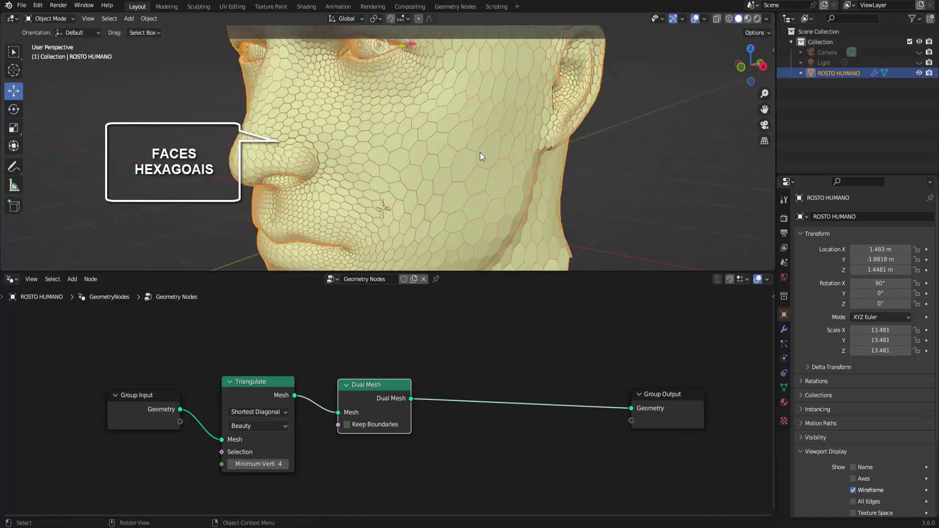
scroll(480, 157, "down", 2)
scroll(480, 156, "down", 1)
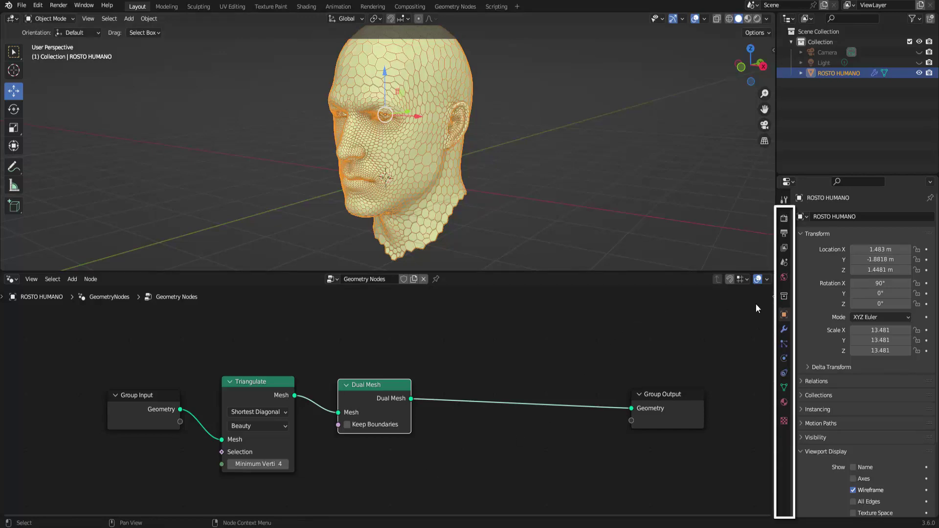
- Inspect the head's Geometry Nodes modifier settings, expanding its dependency details
left_click(784, 330)
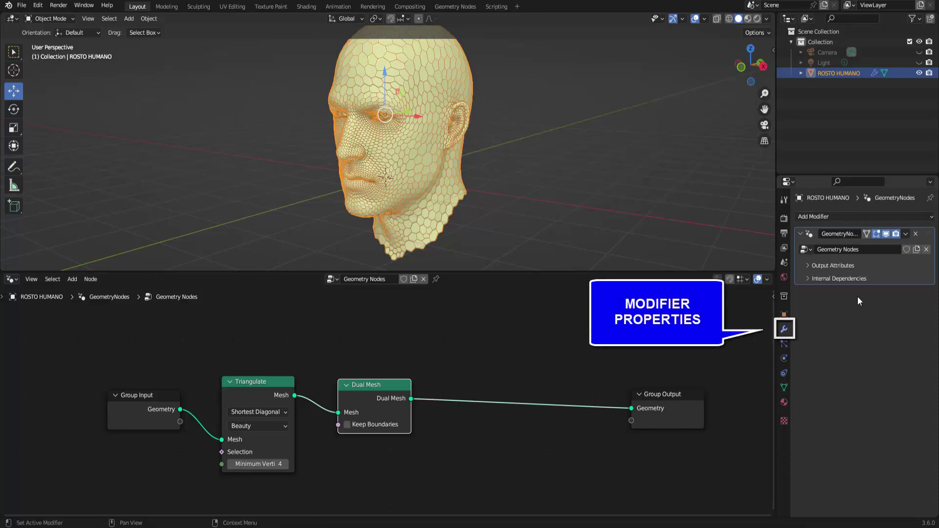
left_click(895, 277)
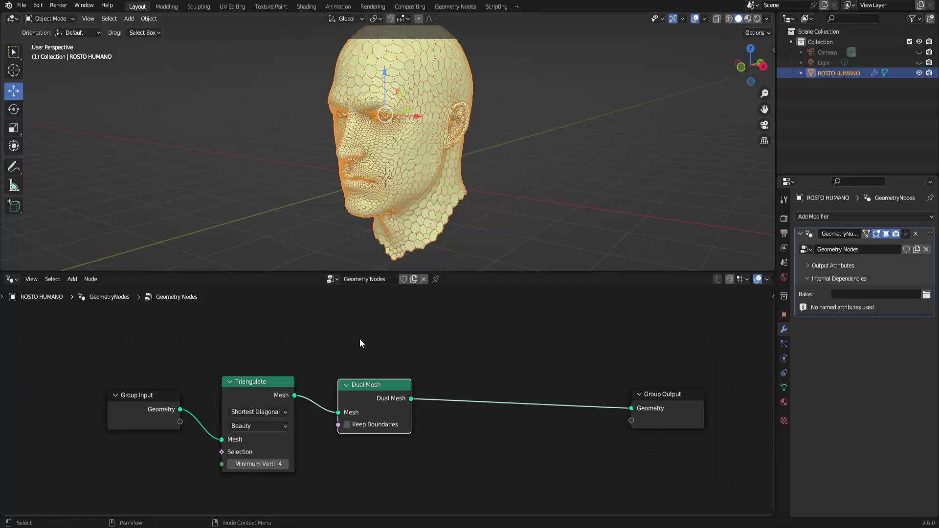
left_click(72, 280)
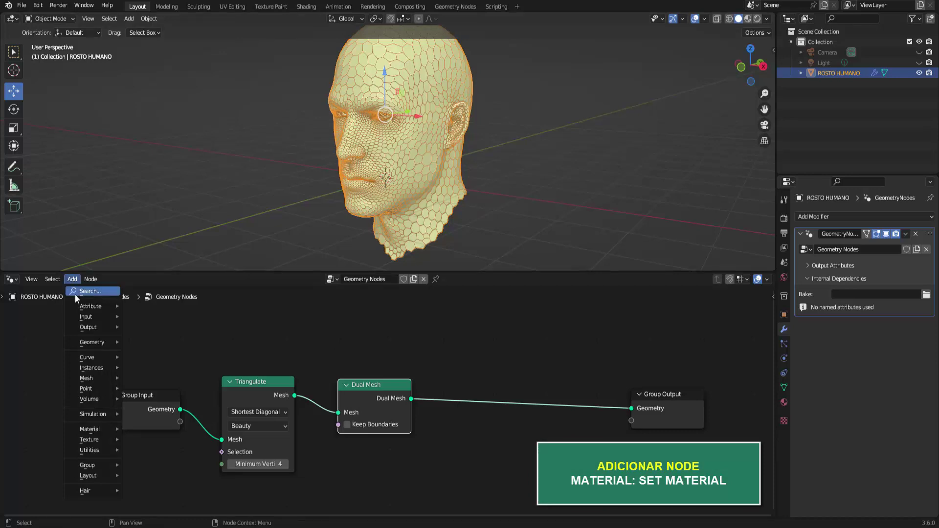
mouse_move(90, 429)
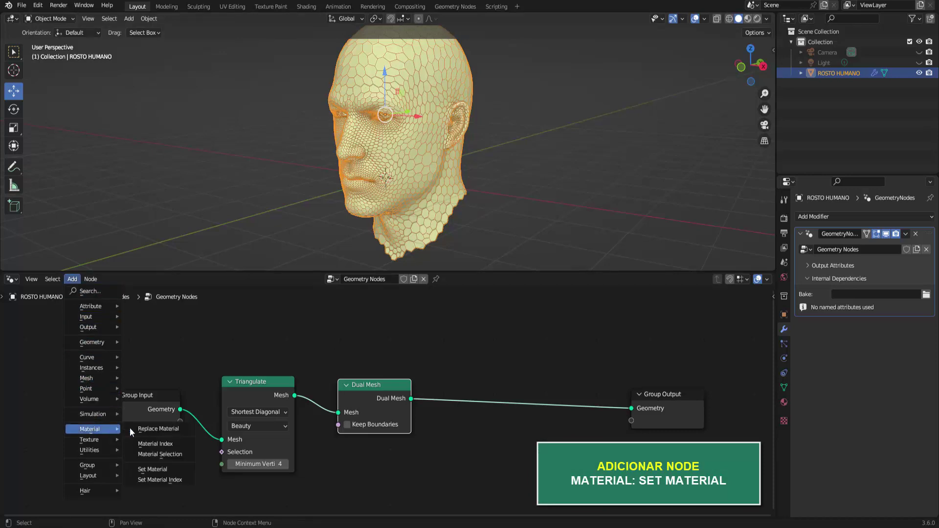
- Insert a Set Material node after Dual Mesh with no material chosen, then enlarge the 3D view
left_click(168, 470)
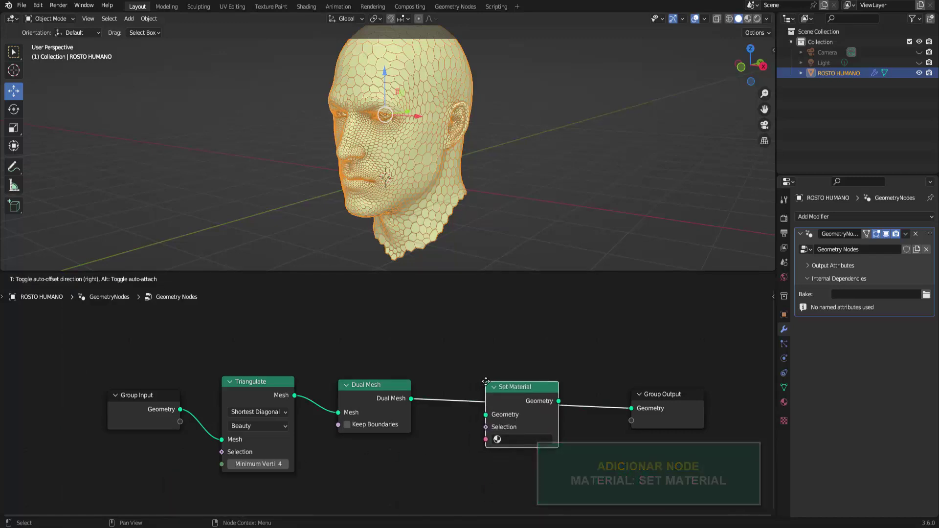
left_click(486, 382)
left_click(531, 441)
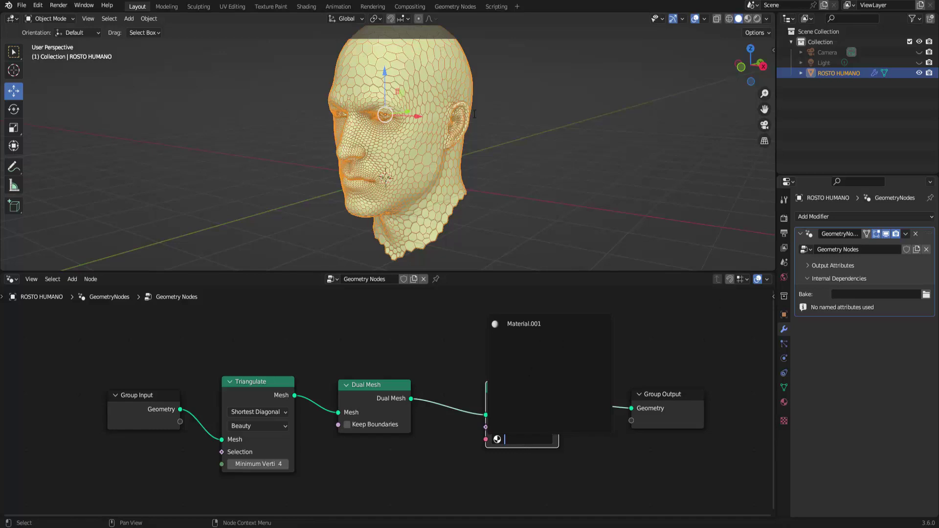
left_click(589, 459)
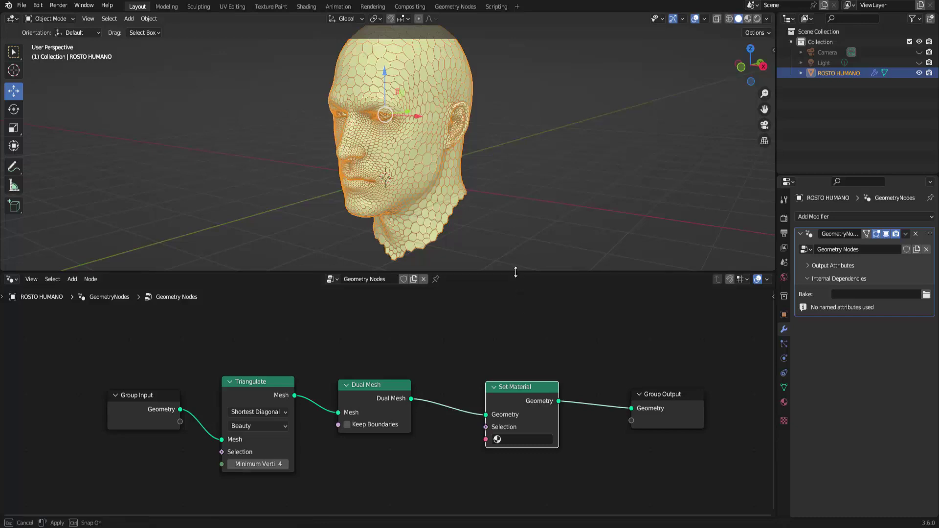
left_click_drag(516, 273, 523, 487)
- Zoom the view, clear the selection and reselect the head model
scroll(554, 251, "up", 3)
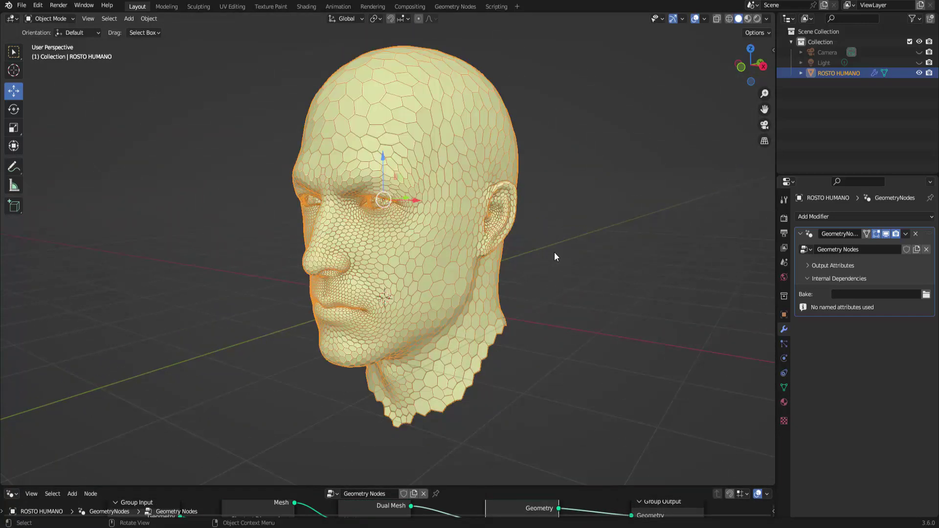
scroll(554, 251, "up", 1)
scroll(554, 251, "down", 1)
key("alt+a")
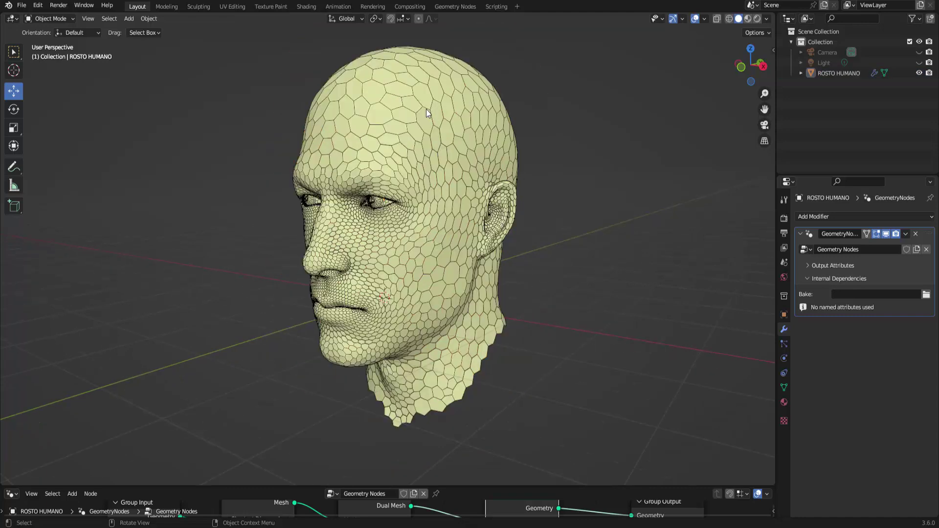
left_click(784, 316)
- Untick Wireframe in the head's Viewport Display settings to show the hexagons on a solid surface
left_click(460, 146)
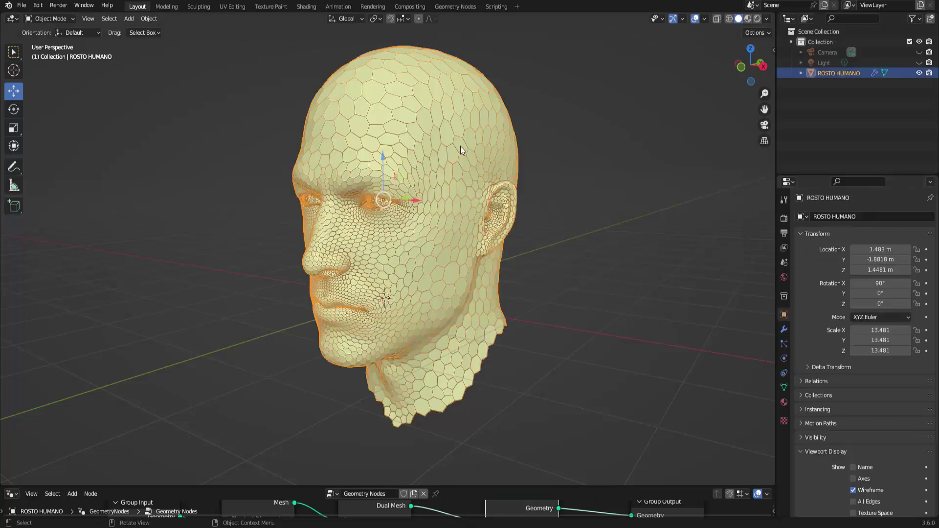
scroll(825, 477, "down", 1)
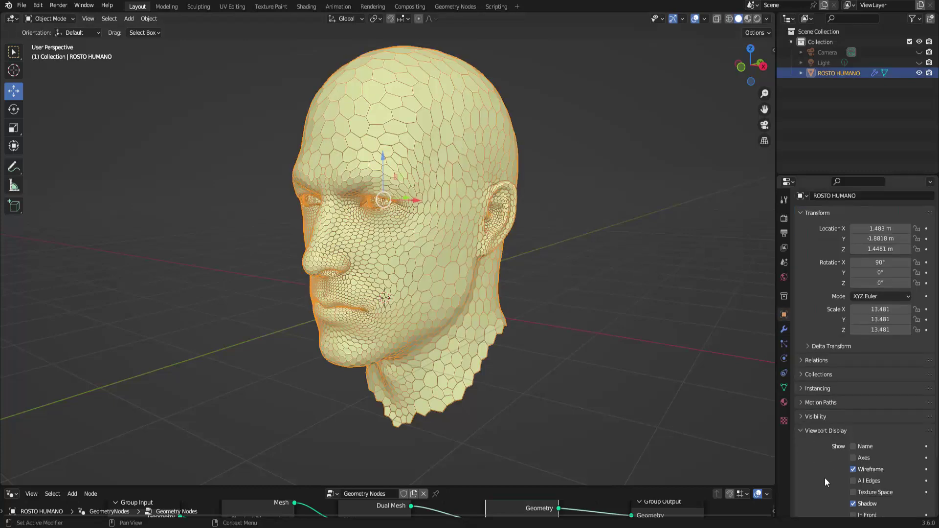
left_click(854, 470)
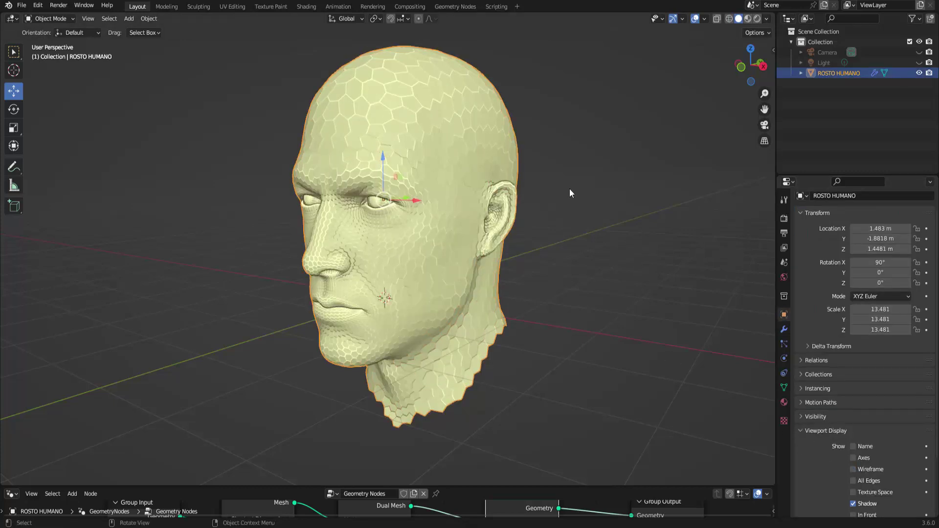
scroll(569, 188, "up", 2)
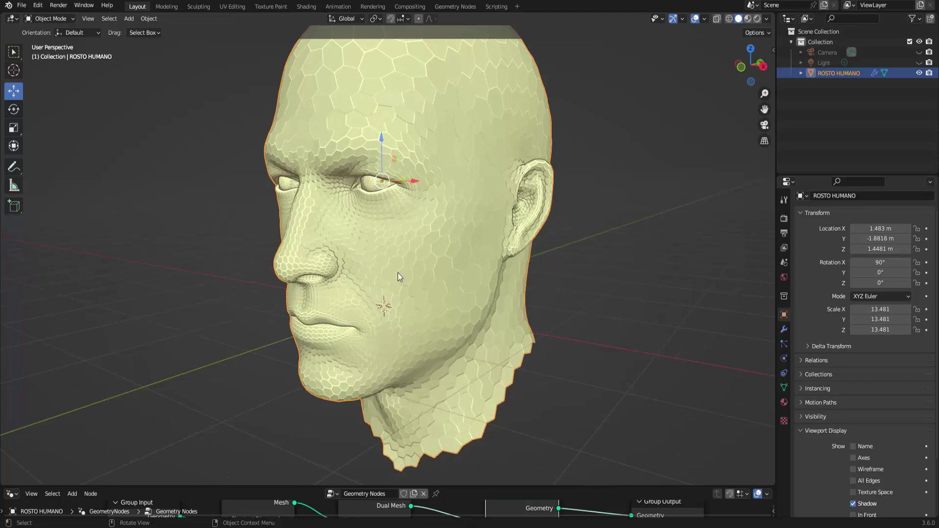
scroll(444, 249, "up", 2)
scroll(420, 248, "up", 1)
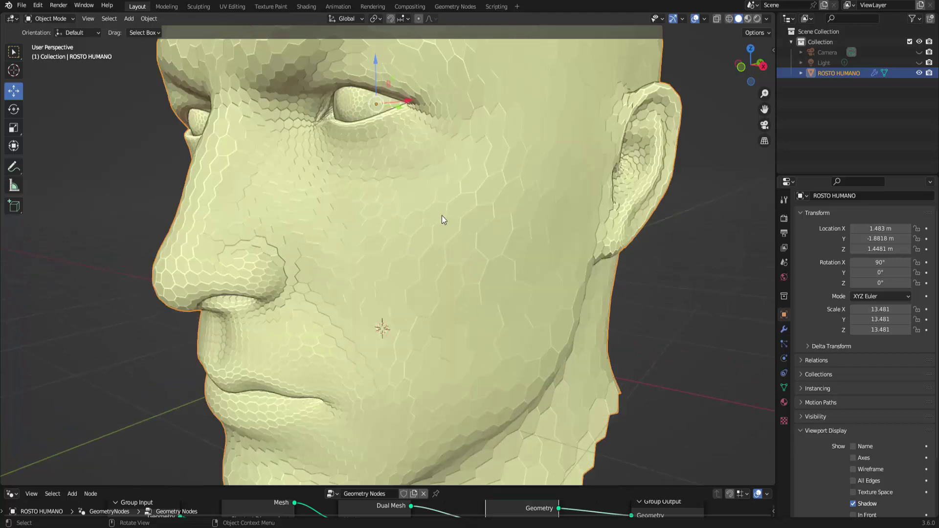
scroll(445, 215, "down", 2)
scroll(447, 215, "down", 2)
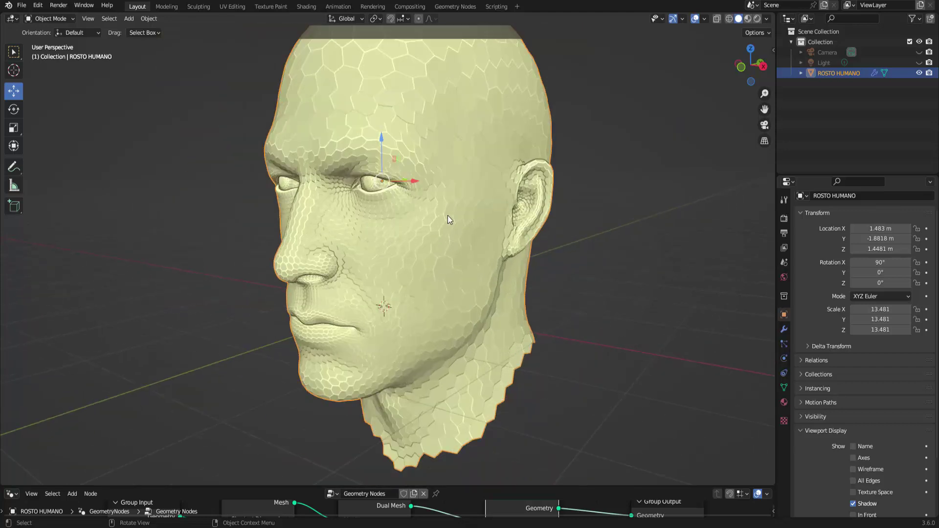
scroll(447, 215, "down", 1)
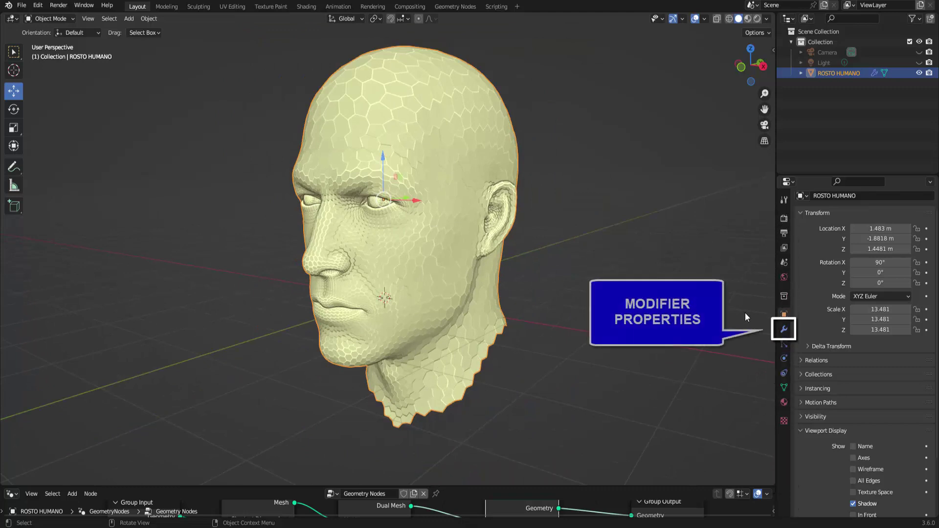
- Add an Edge Split modifier below Geometry Nodes on the head with Edge Angle 0°
left_click(784, 329)
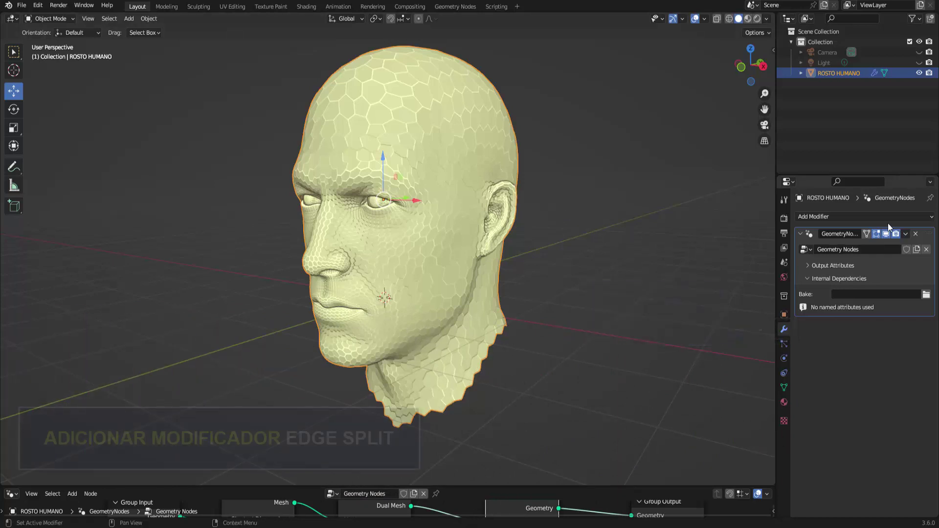
left_click(867, 216)
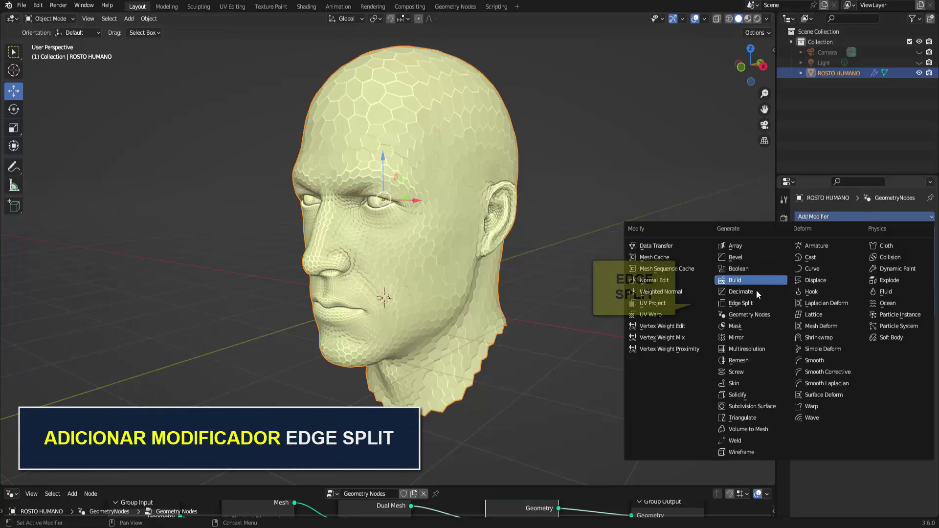
left_click(746, 304)
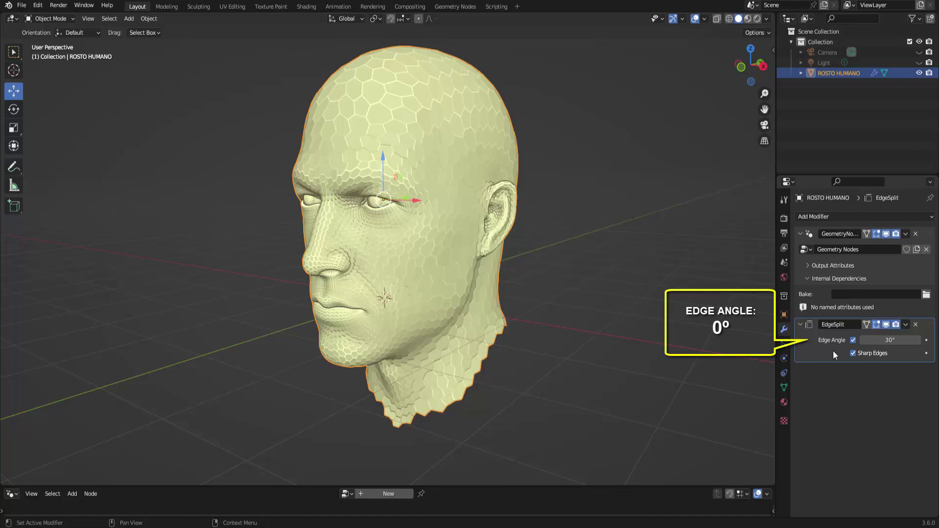
left_click(883, 340)
type("0")
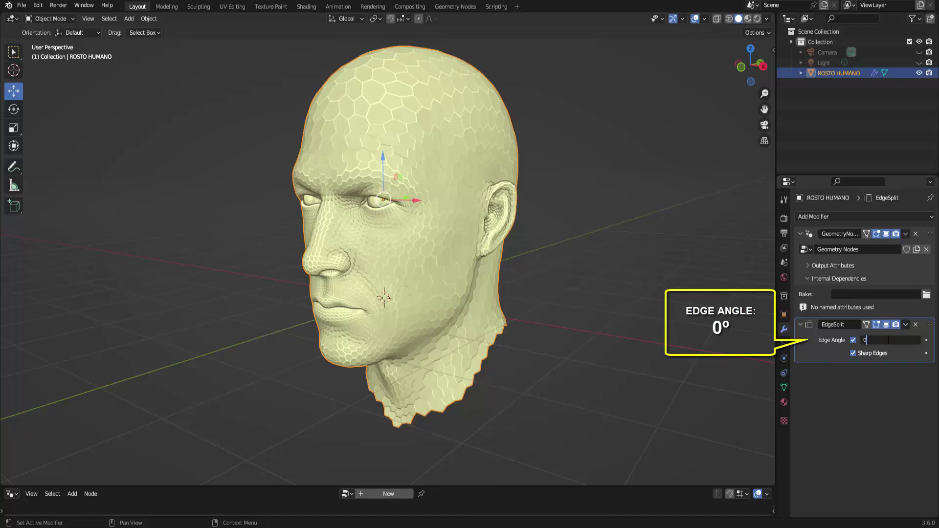
key("Return")
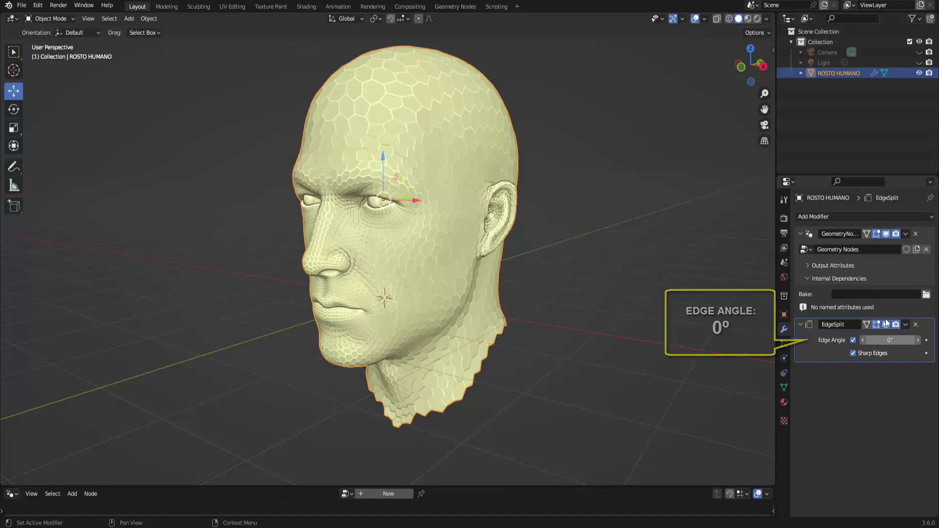
left_click(813, 216)
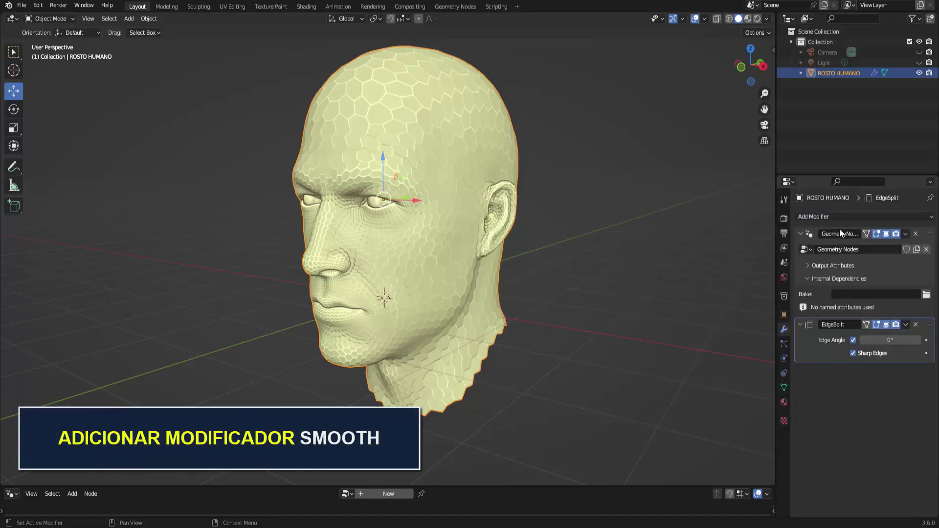
- Add a Smooth modifier to the head, below Edge Split
left_click(839, 216)
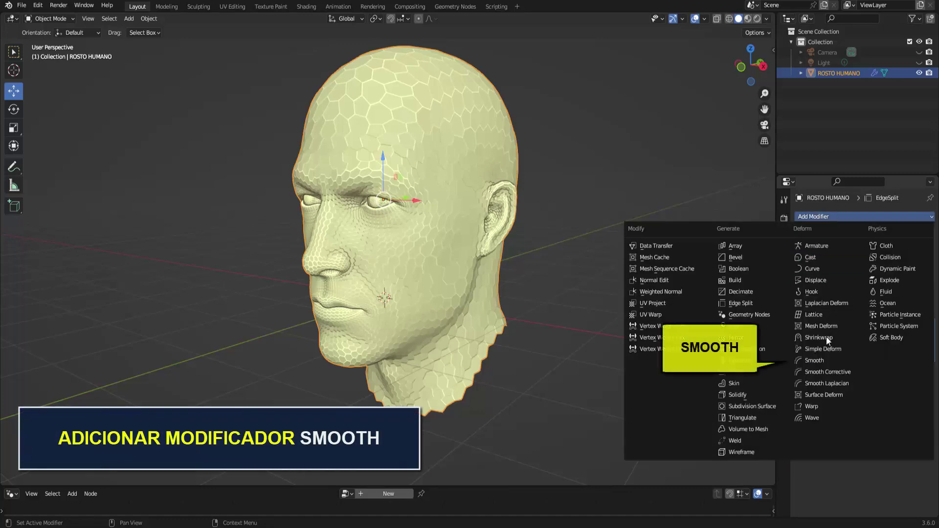
left_click(810, 360)
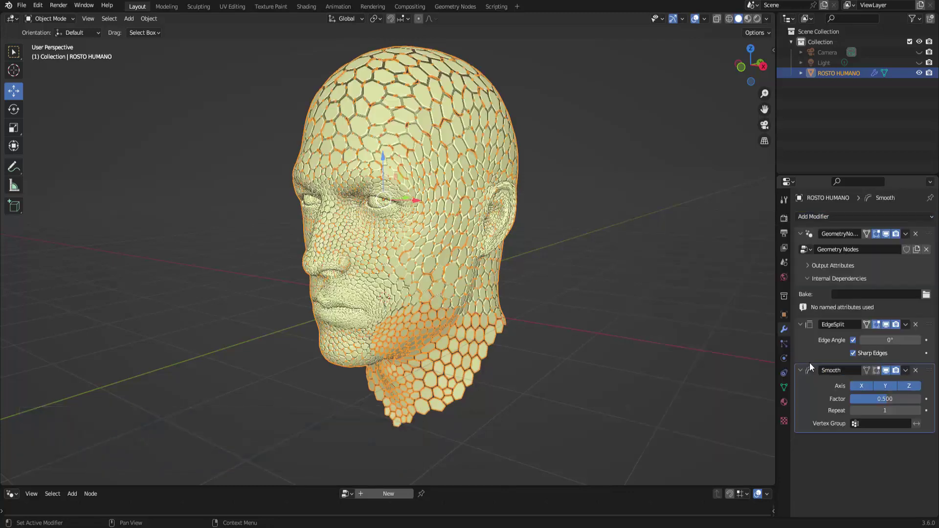
scroll(401, 99, "up", 3)
scroll(401, 98, "up", 2)
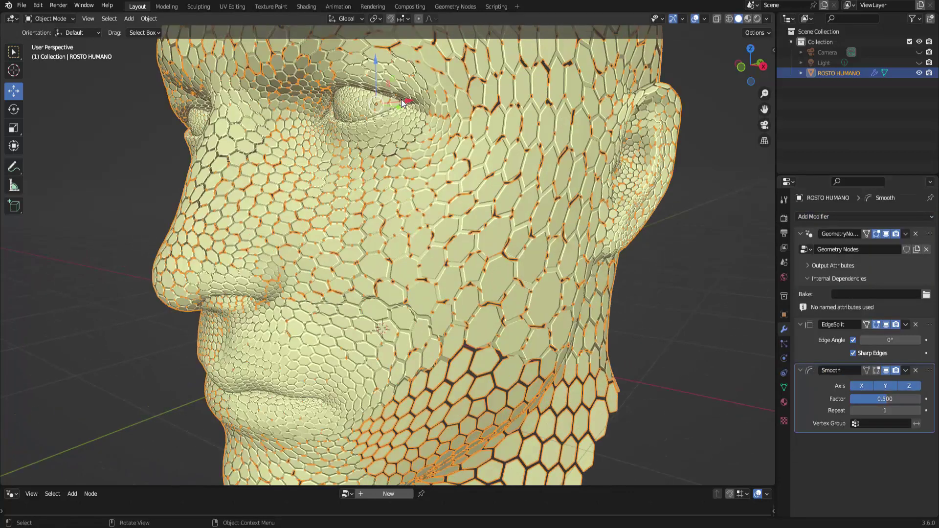
scroll(401, 99, "down", 3)
scroll(401, 99, "down", 2)
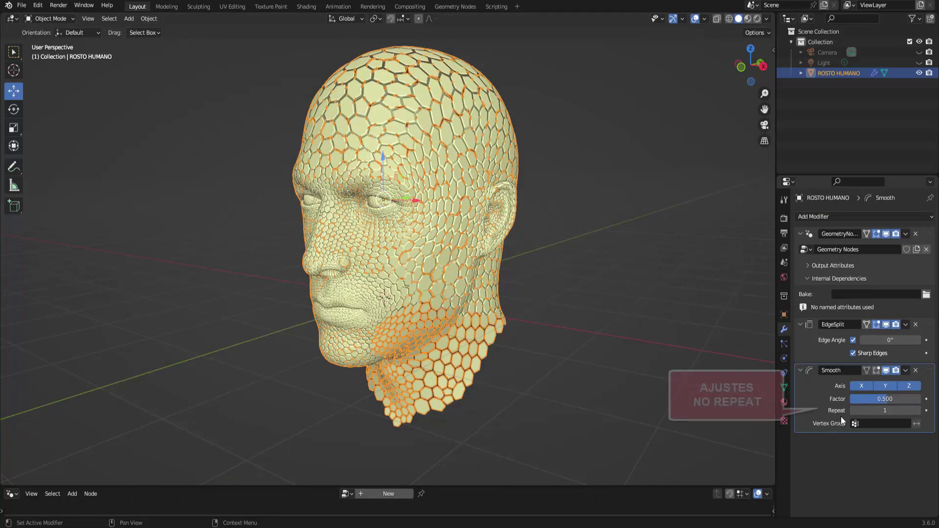
- Try Smooth Repeat values of 3 and 2, then settle back on 1
left_click(918, 411)
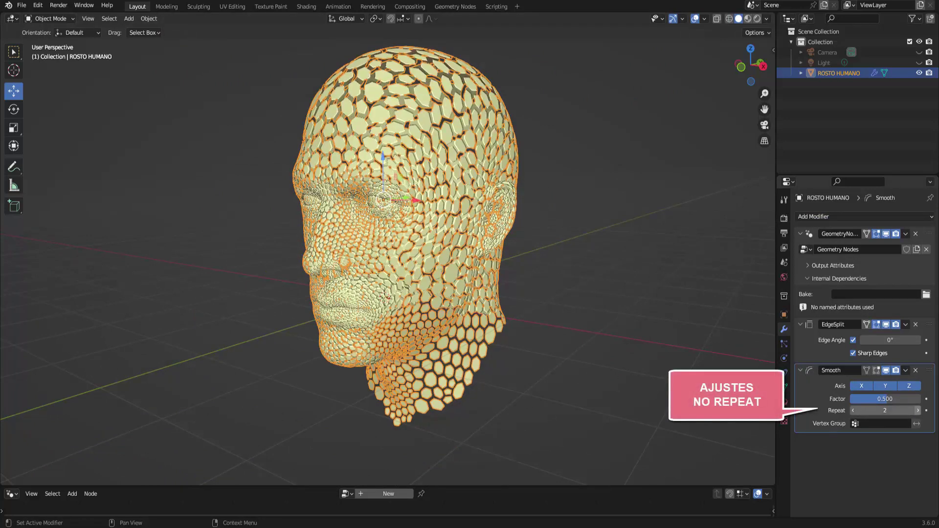
left_click(853, 410)
left_click(853, 410)
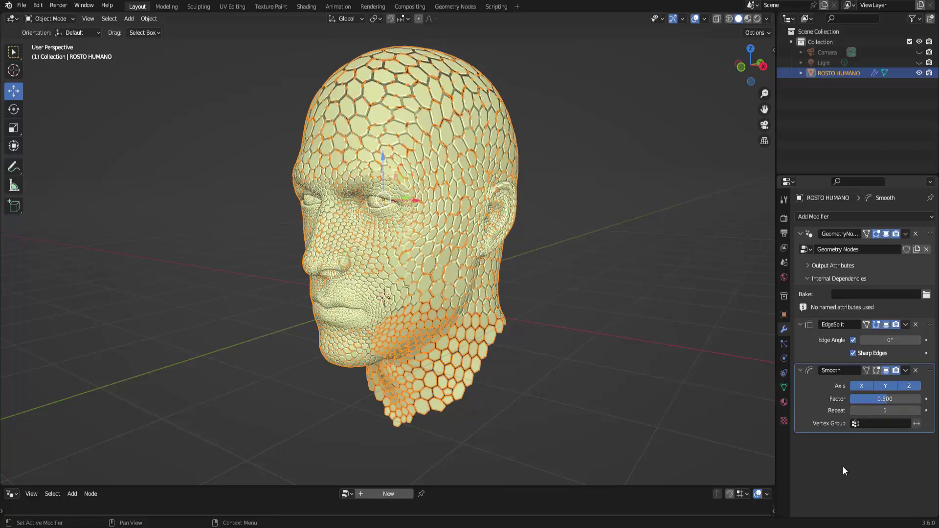
scroll(547, 276, "up", 1)
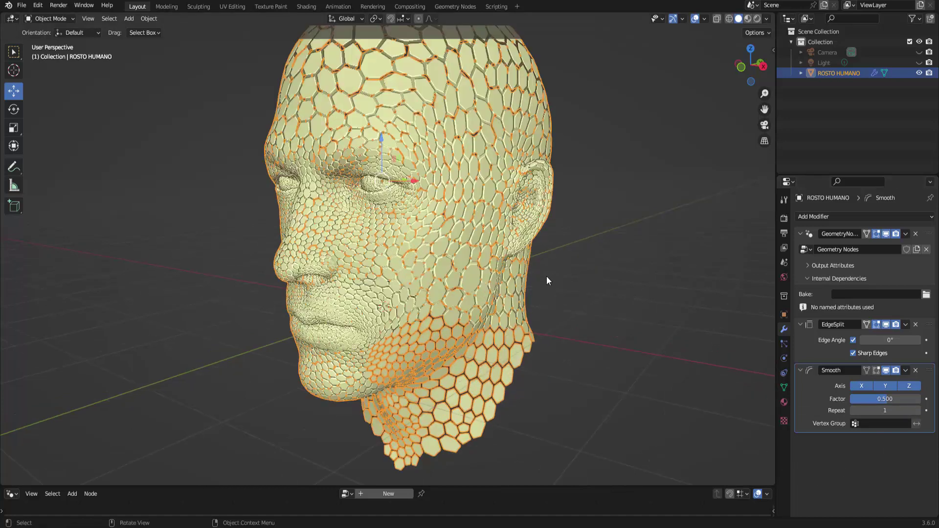
scroll(547, 276, "up", 1)
scroll(547, 277, "down", 1)
scroll(547, 277, "down", 1)
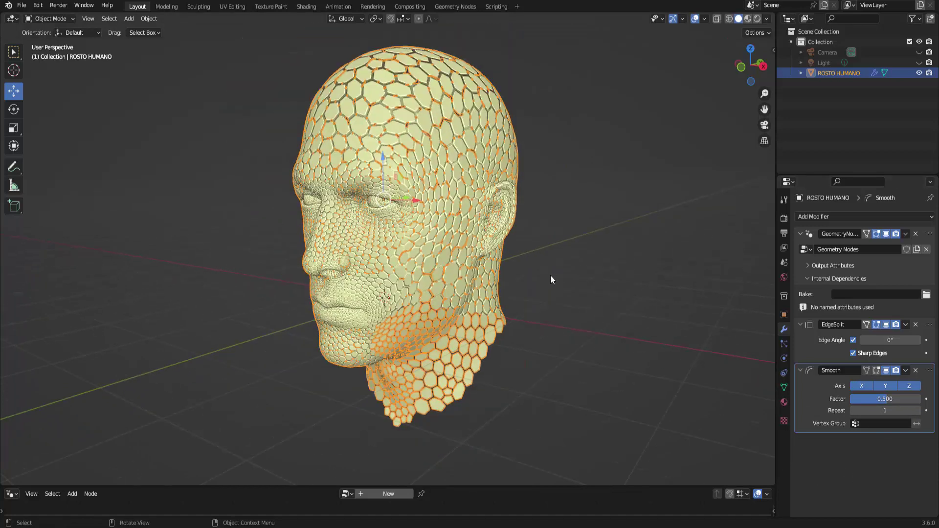
- Deselect the head and zoom to inspect the separated hexagonal tiles
left_click(555, 277)
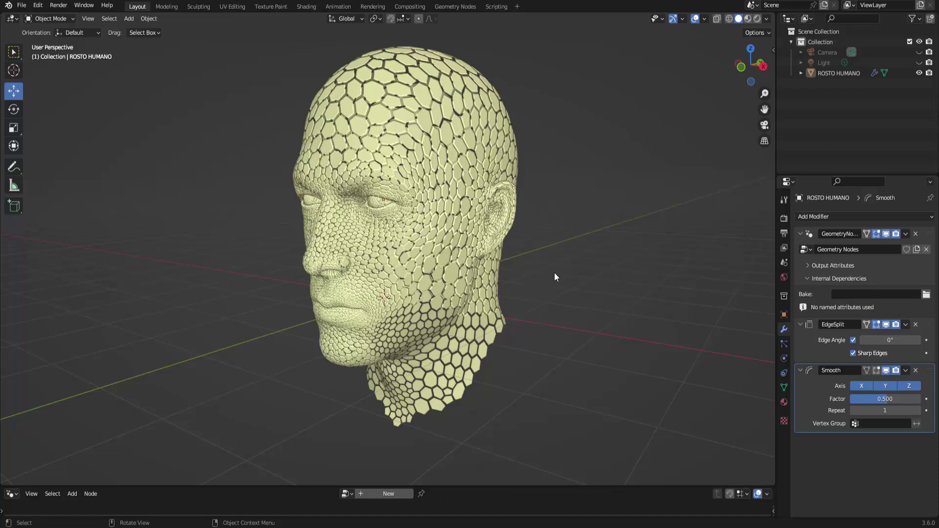
scroll(410, 122, "up", 4)
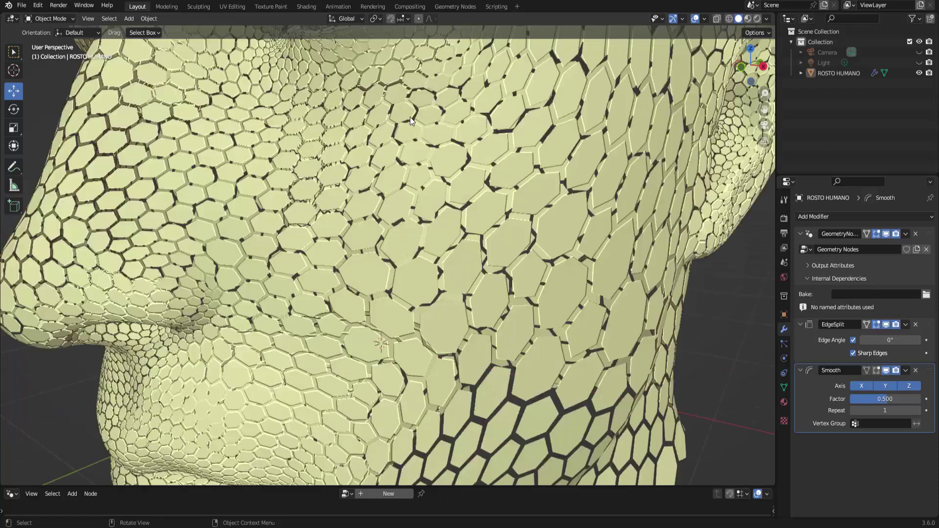
scroll(409, 122, "up", 3)
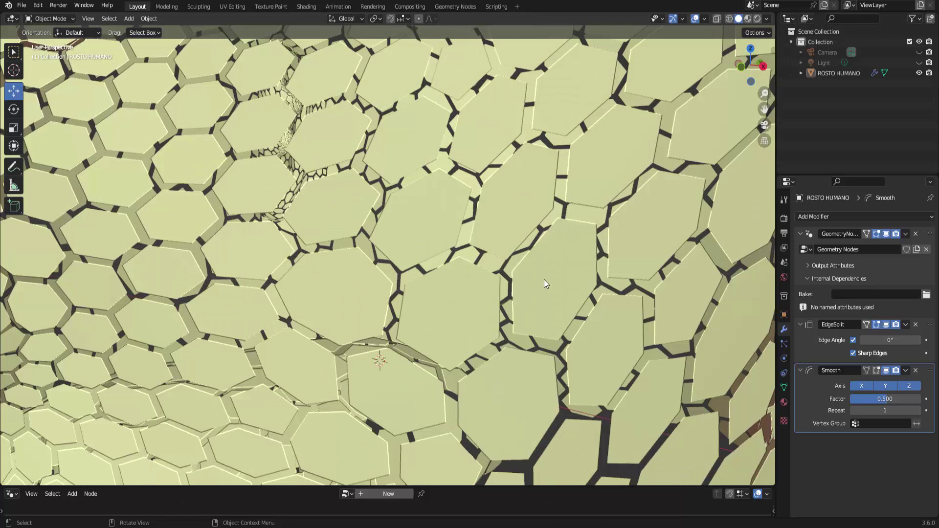
scroll(661, 207, "down", 5)
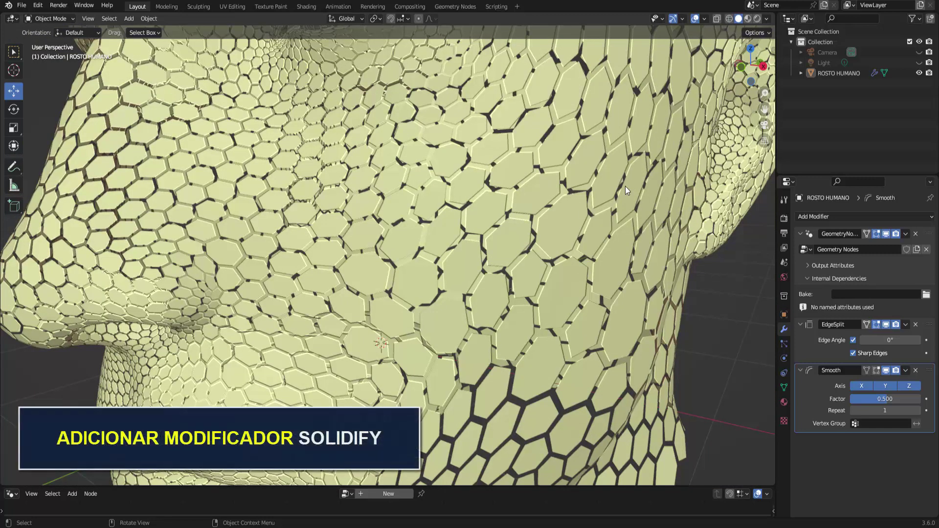
scroll(624, 186, "down", 5)
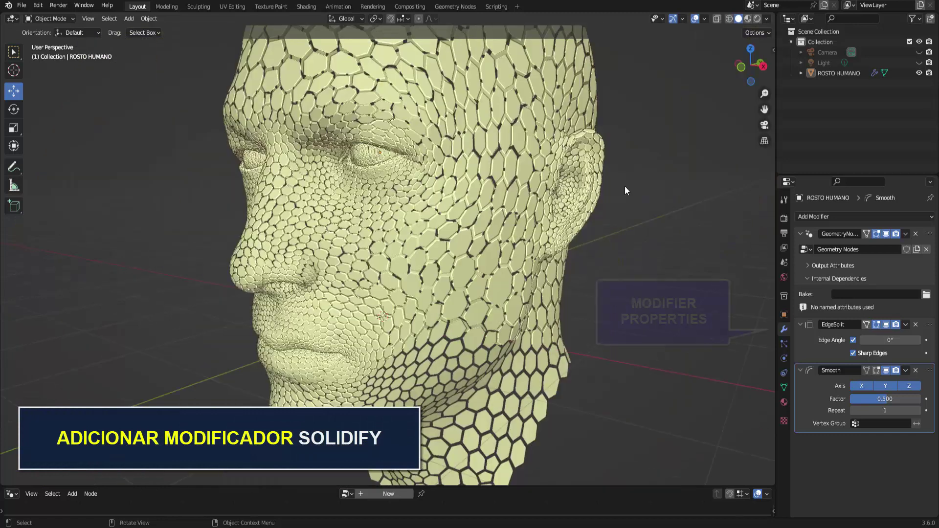
- Add a Solidify modifier after Smooth and set its Thickness to 0.001 m
left_click(848, 216)
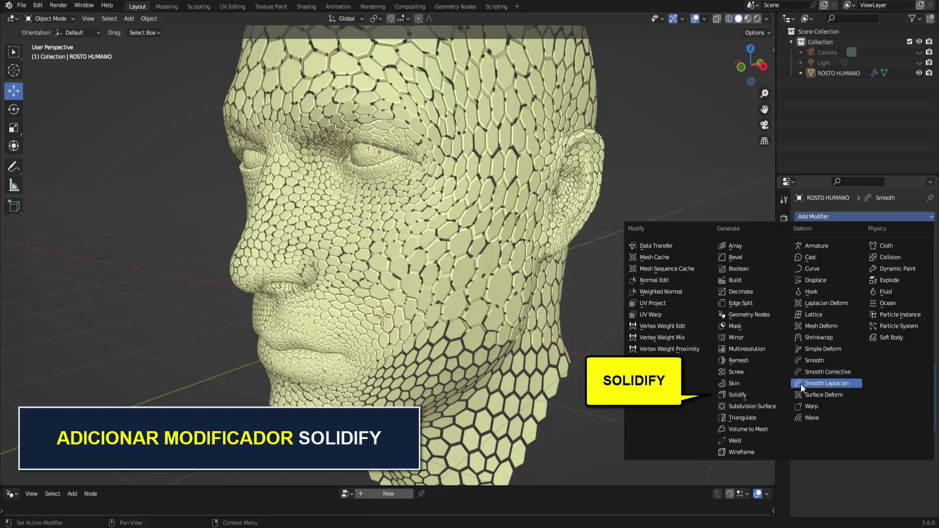
left_click(748, 393)
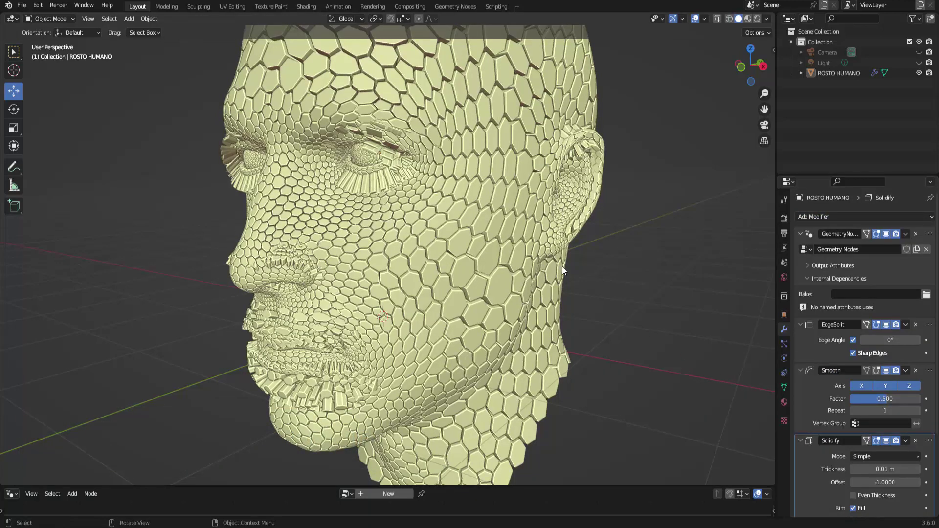
scroll(491, 227, "up", 1)
scroll(479, 220, "up", 1)
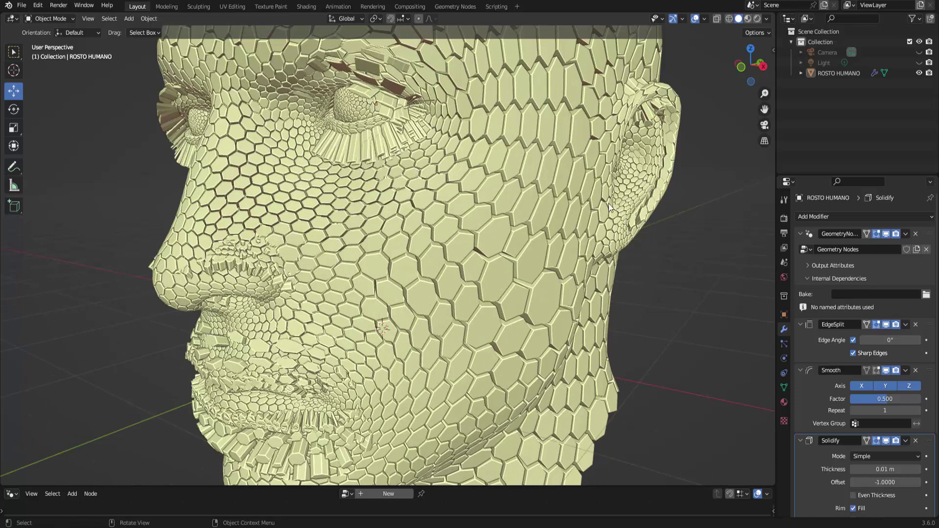
scroll(636, 220, "down", 2)
scroll(697, 259, "down", 2)
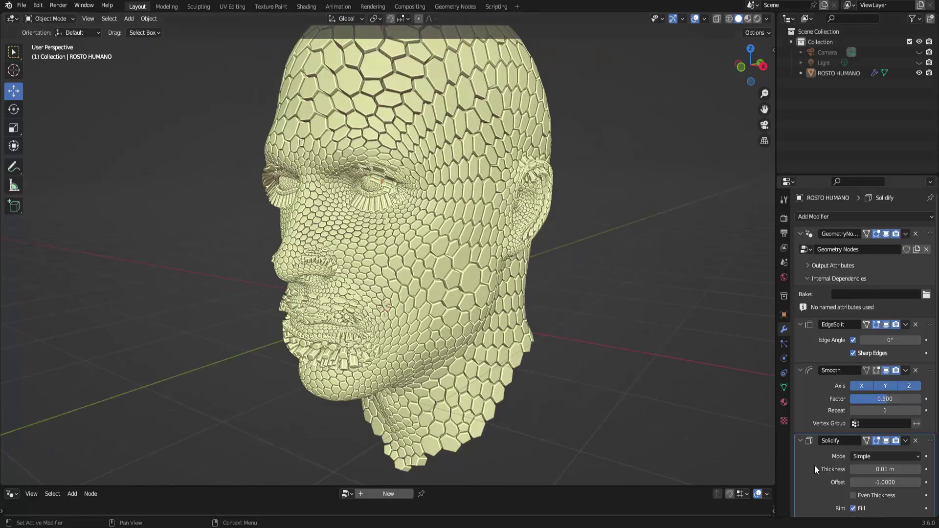
left_click(873, 470)
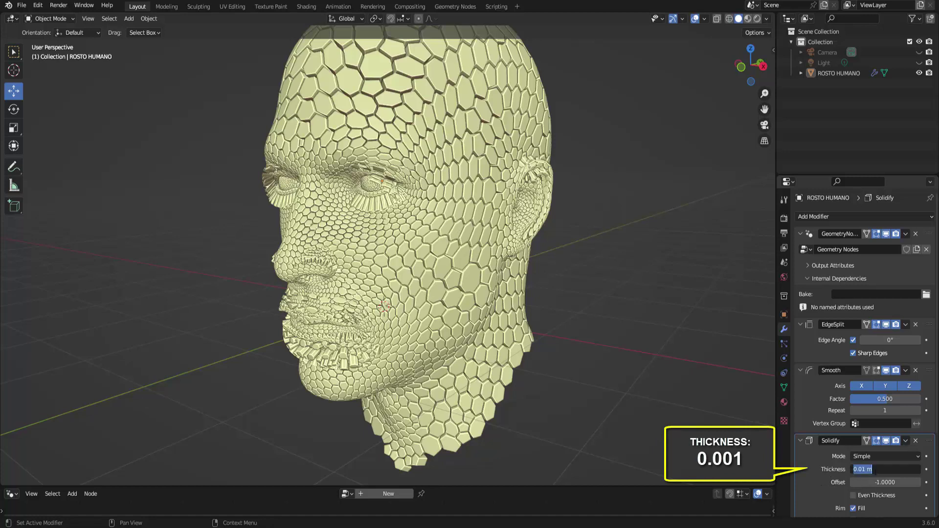
type("0")
type(".00")
type("1")
key("Return")
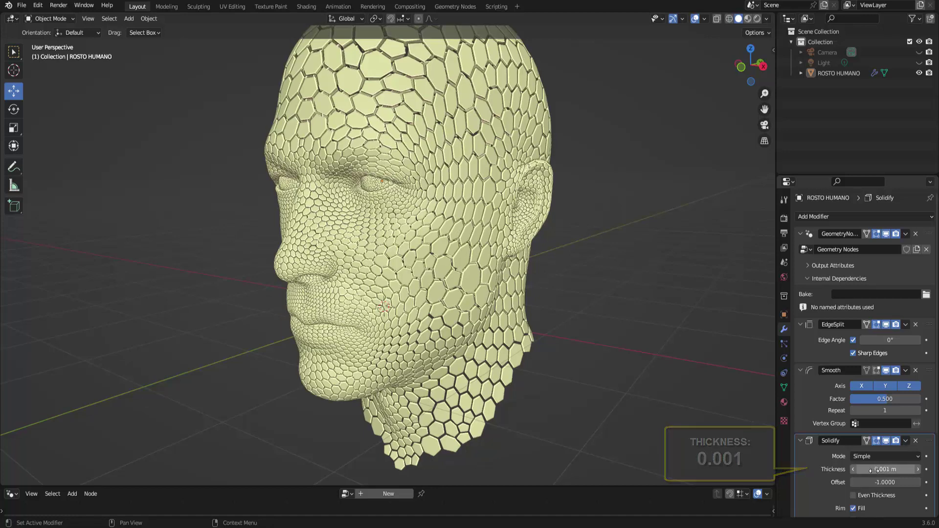
scroll(565, 301, "up", 2)
scroll(566, 300, "down", 4)
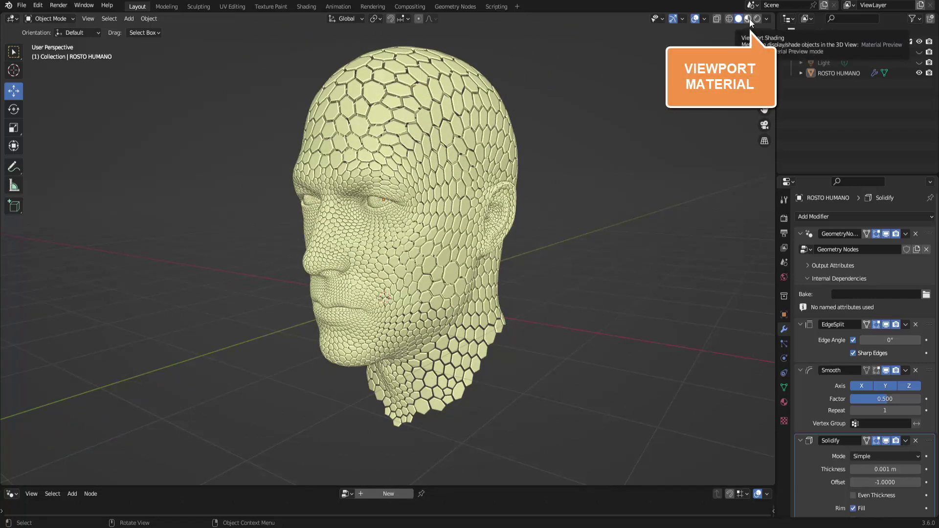
- Switch the viewport to Material Preview shading
left_click(748, 18)
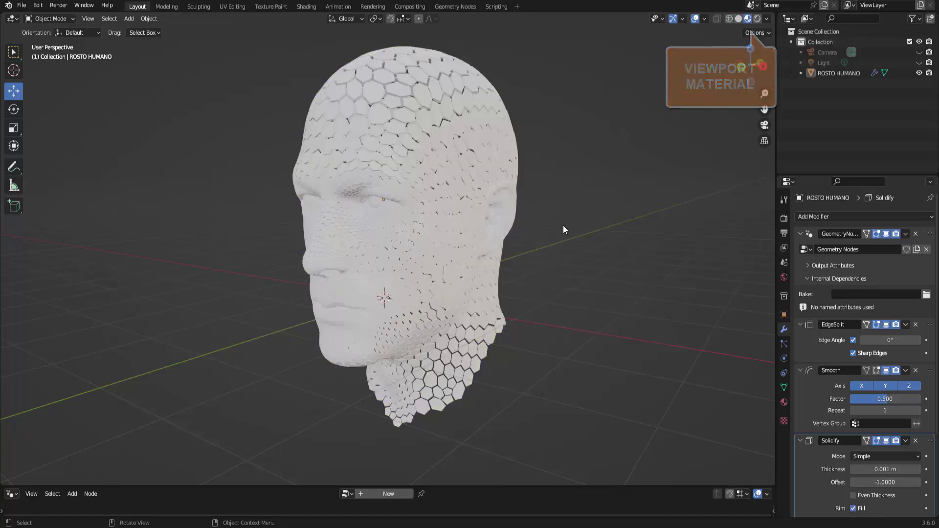
scroll(494, 178, "up", 2)
scroll(494, 178, "down", 1)
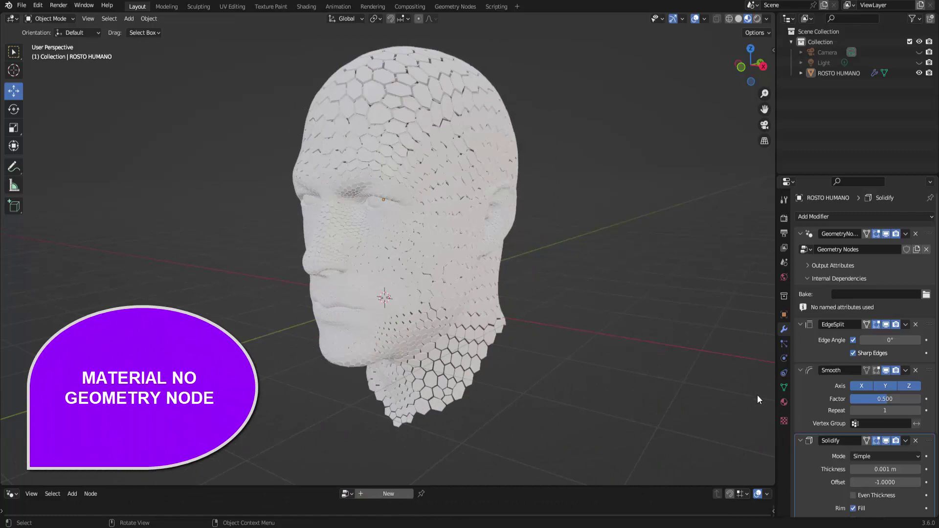
- Set Material.001's base colour to red and enlarge the node editor area
left_click(784, 402)
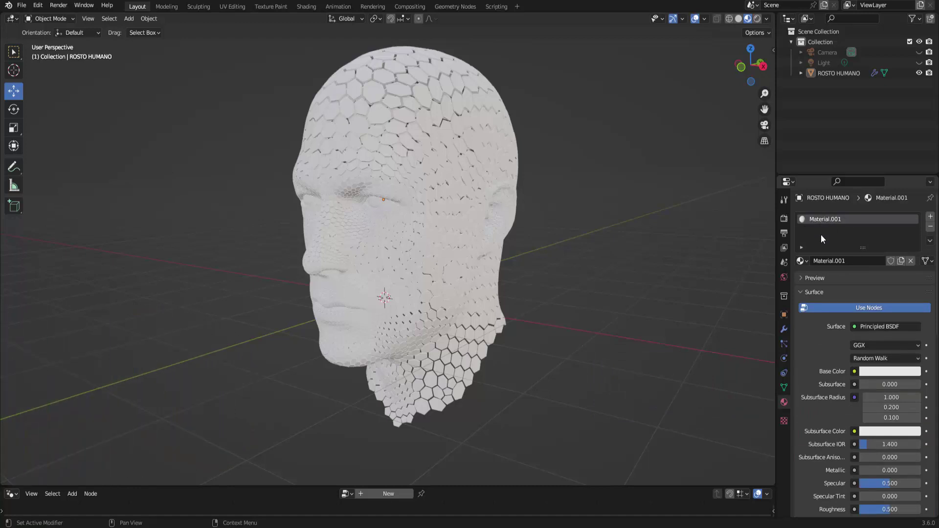
left_click(889, 371)
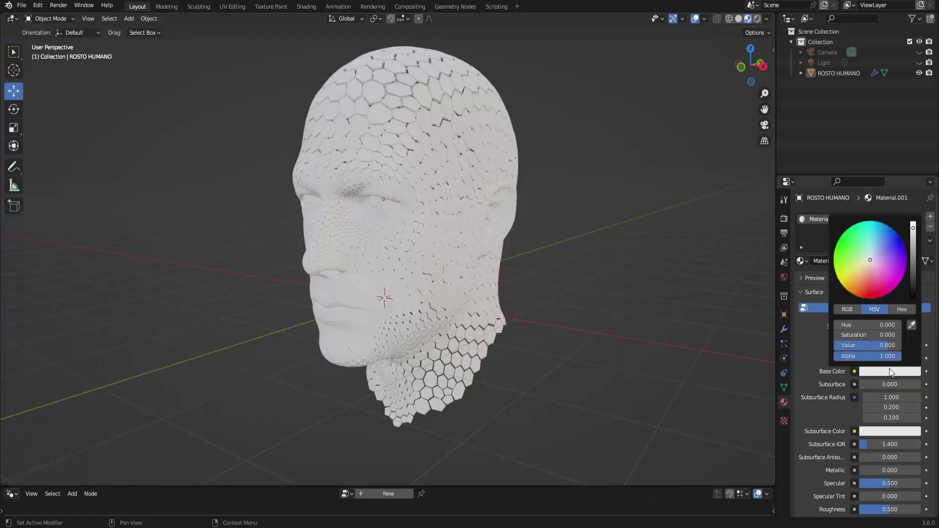
left_click(863, 294)
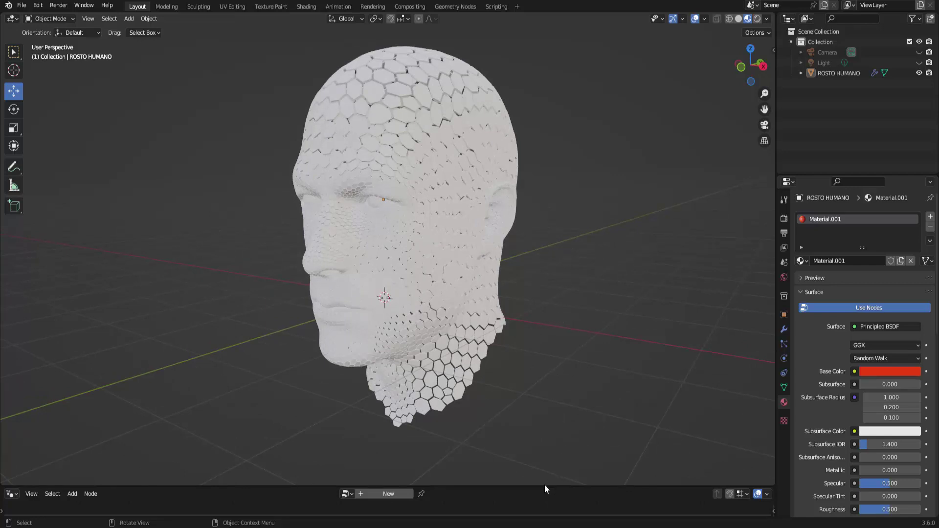
mouse_move(544, 486)
left_mouse_down()
mouse_move(552, 262)
mouse_move(692, 254)
left_mouse_up()
- Pick Material.001 in the Geometry Nodes tree's Set Material node so the head turns red
key("a")
left_click(784, 330)
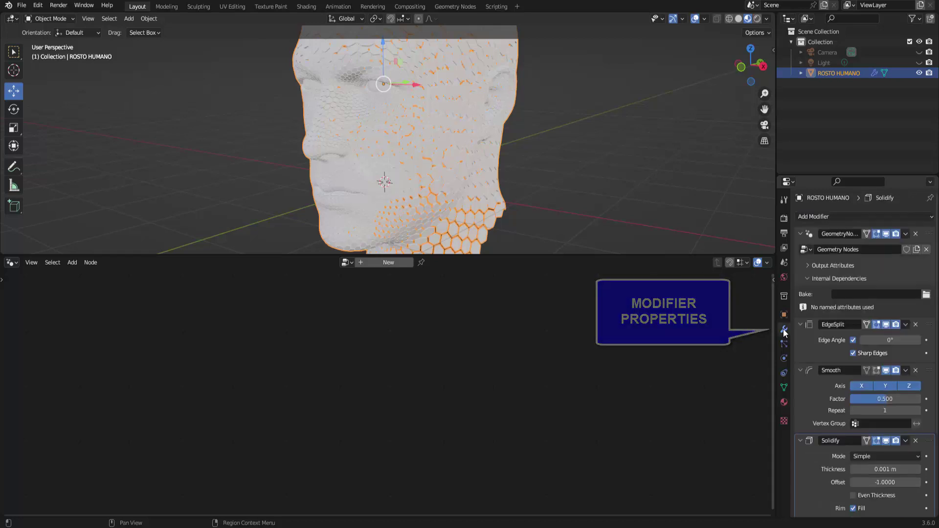
left_click(881, 265)
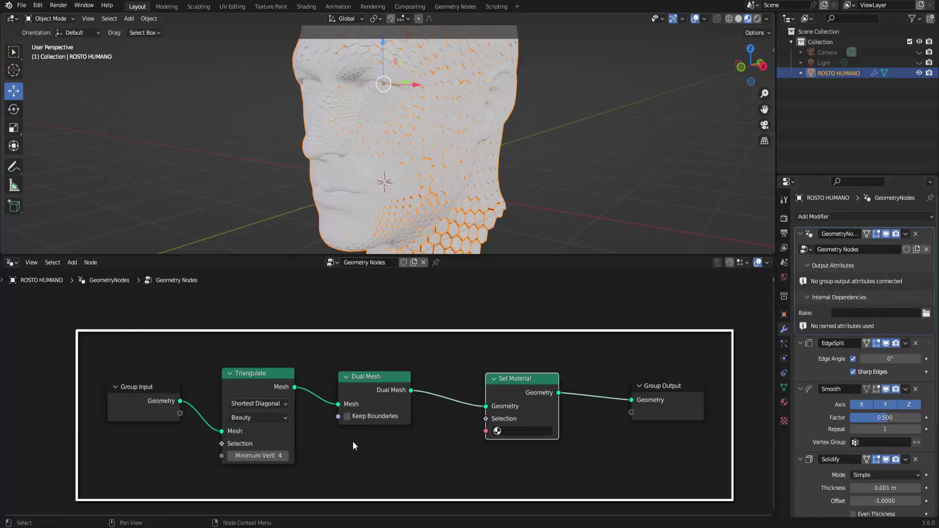
left_click(526, 433)
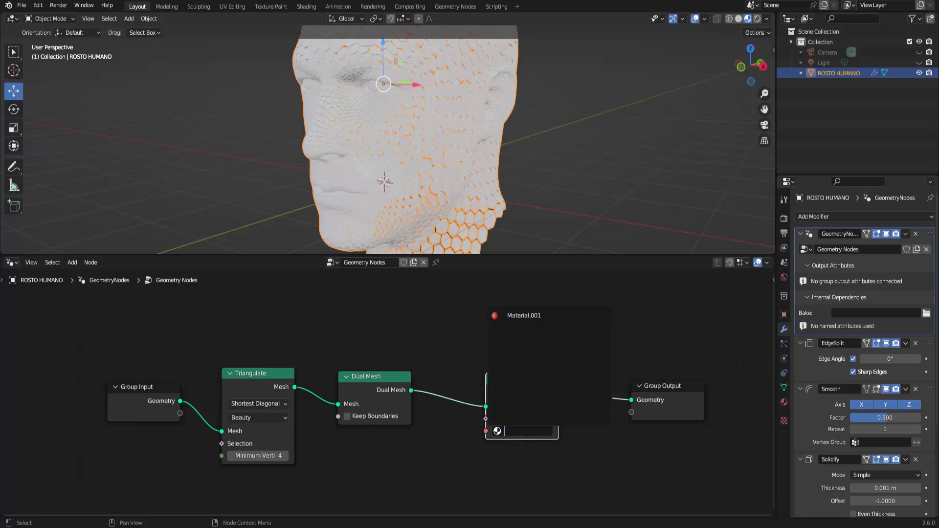
left_click(514, 315)
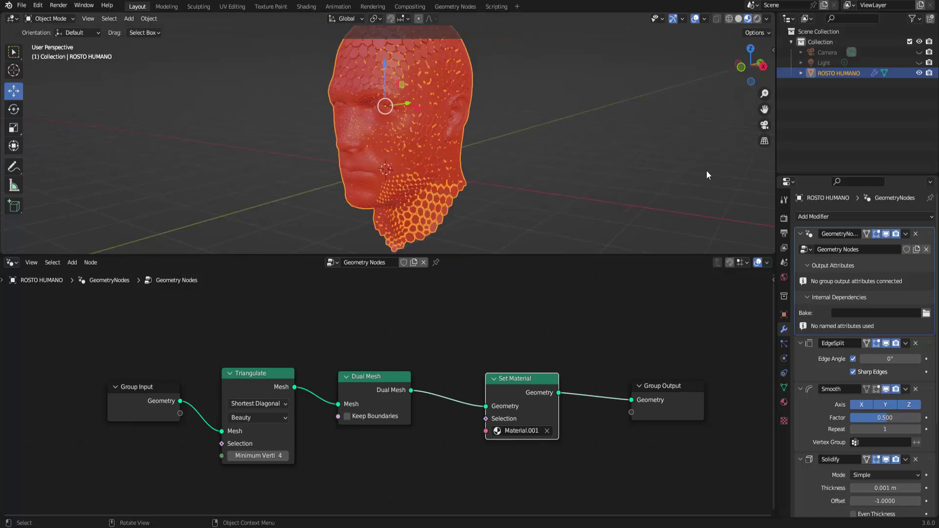
left_click(784, 402)
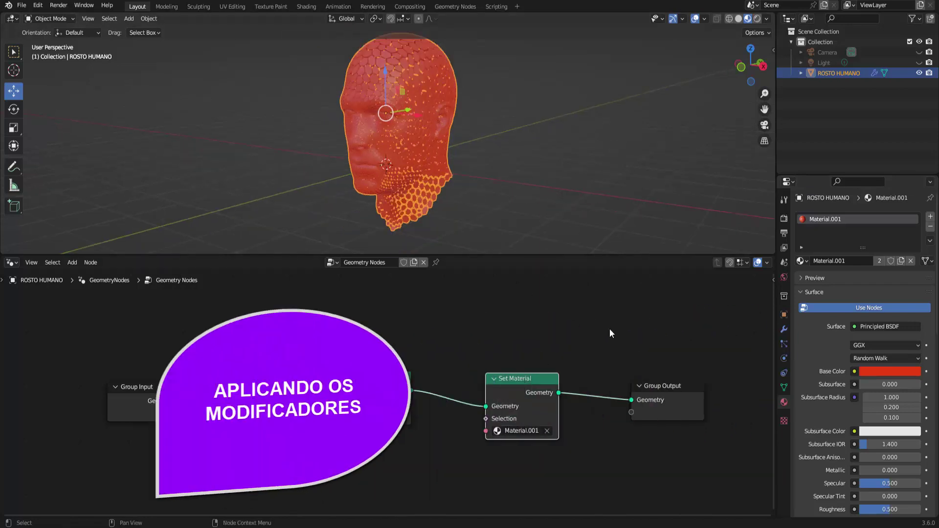
left_click(785, 329)
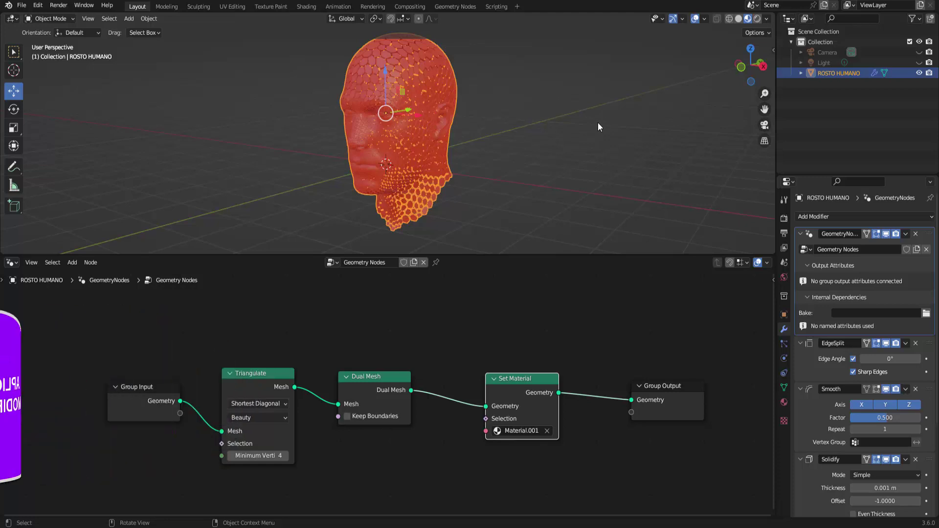
- Apply the GeometryNodes, EdgeSplit, Smooth and Solidify modifiers in order
key("ctrl+a")
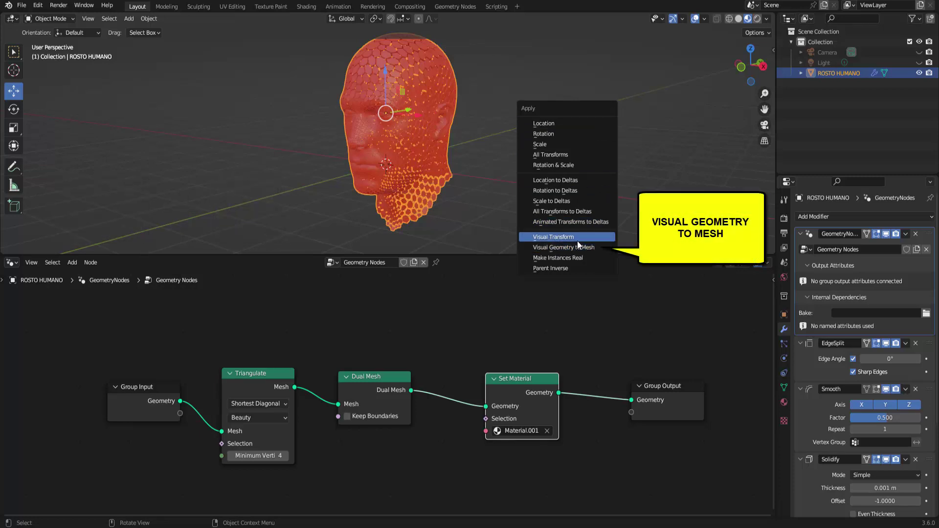
left_click(905, 234)
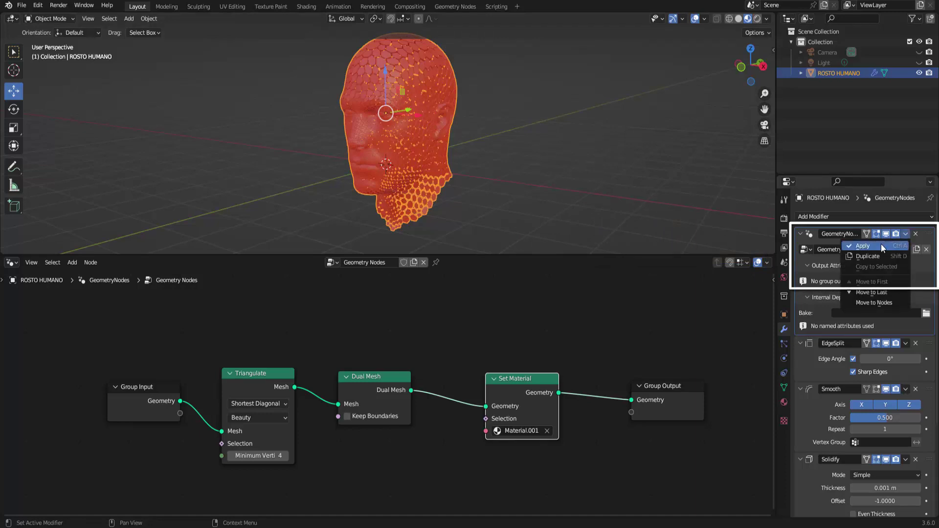
left_click(881, 243)
left_click(906, 233)
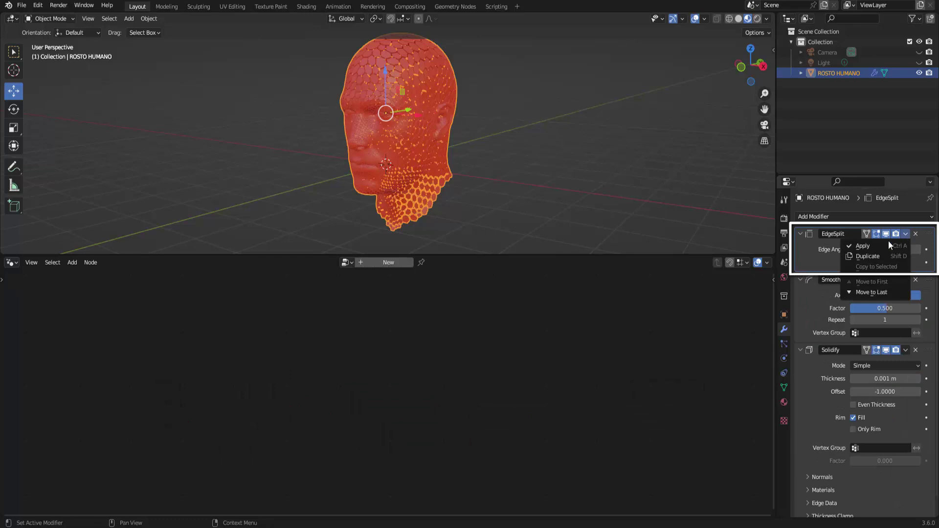
left_click(884, 243)
left_click(906, 233)
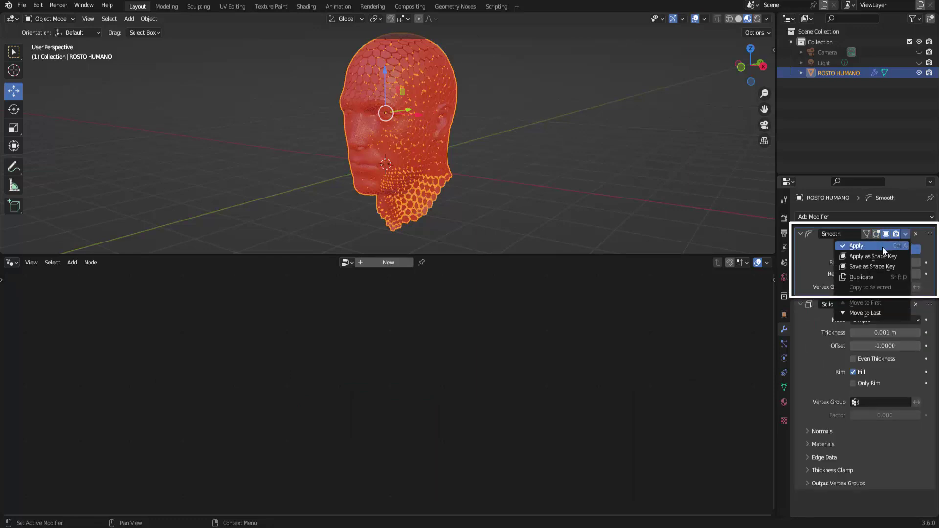
left_click(882, 247)
left_click(906, 233)
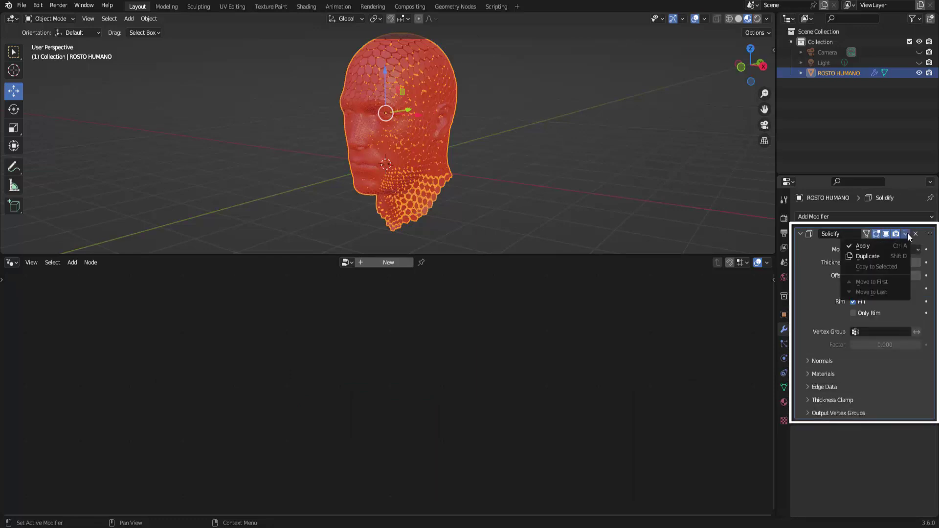
left_click(880, 246)
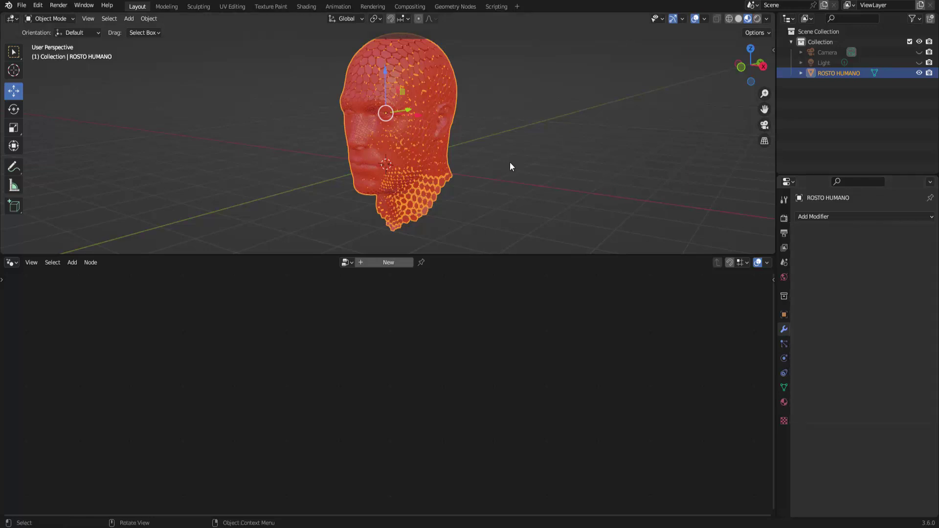
- Shrink the node editor to enlarge the 3D view, then deselect the head
scroll(506, 163, "up", 3)
scroll(504, 164, "up", 3)
scroll(505, 165, "down", 4)
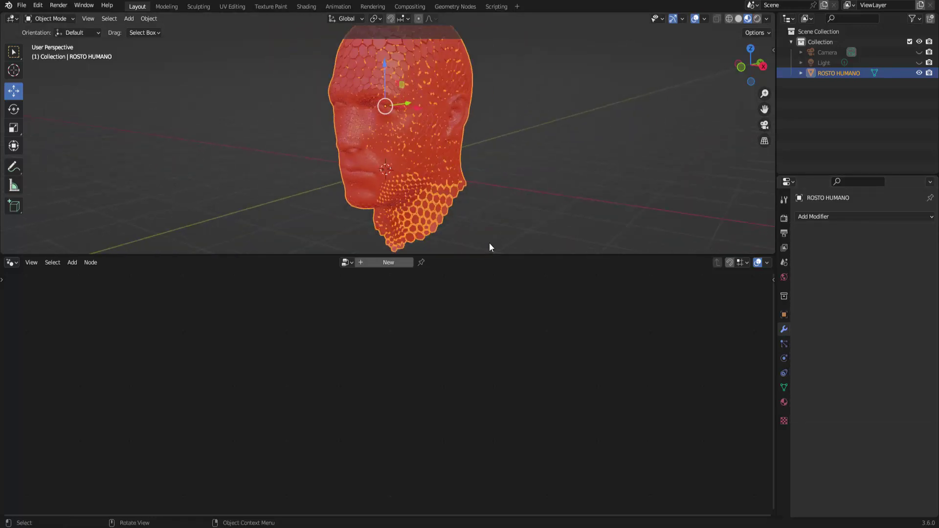
left_click_drag(486, 258, 476, 466)
scroll(578, 214, "up", 1)
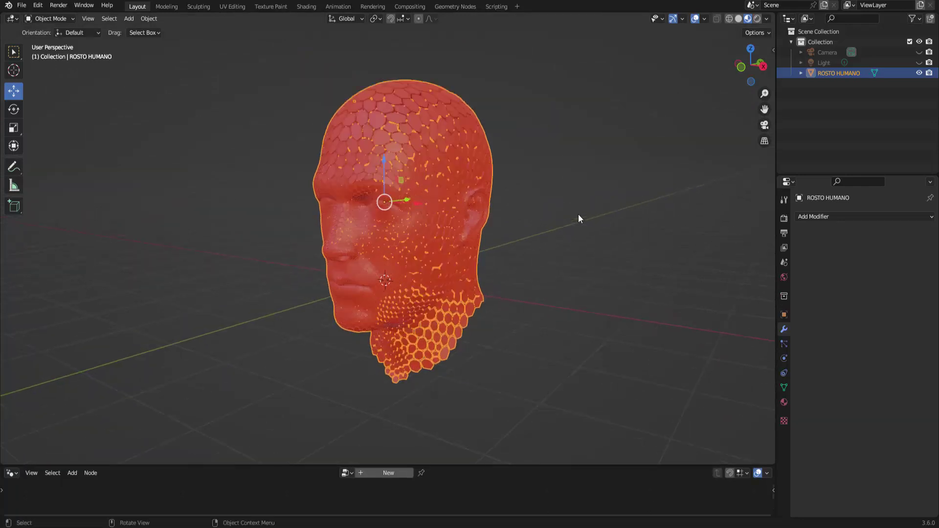
scroll(578, 214, "up", 2)
scroll(578, 215, "down", 1)
left_click(569, 209)
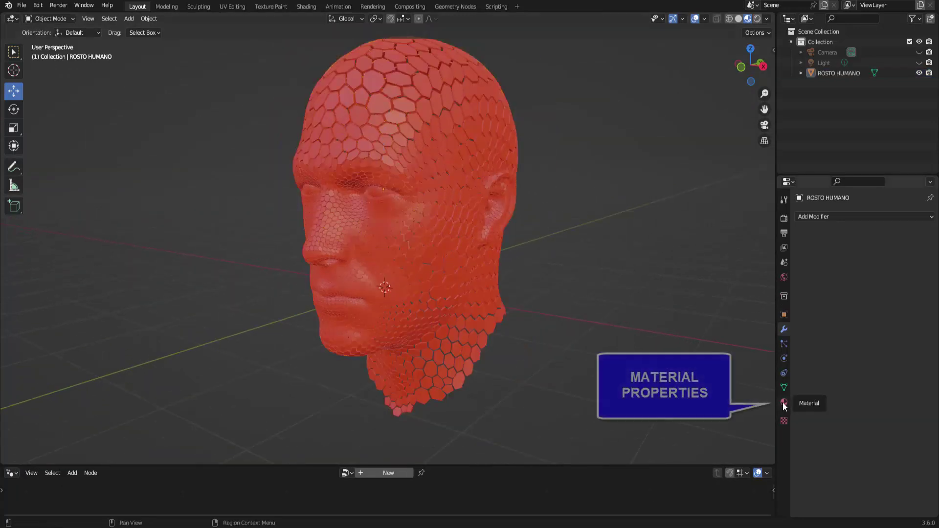
- Change Material.001's base colour from red to yellow-green on the colour wheel
left_click(784, 402)
left_click(889, 371)
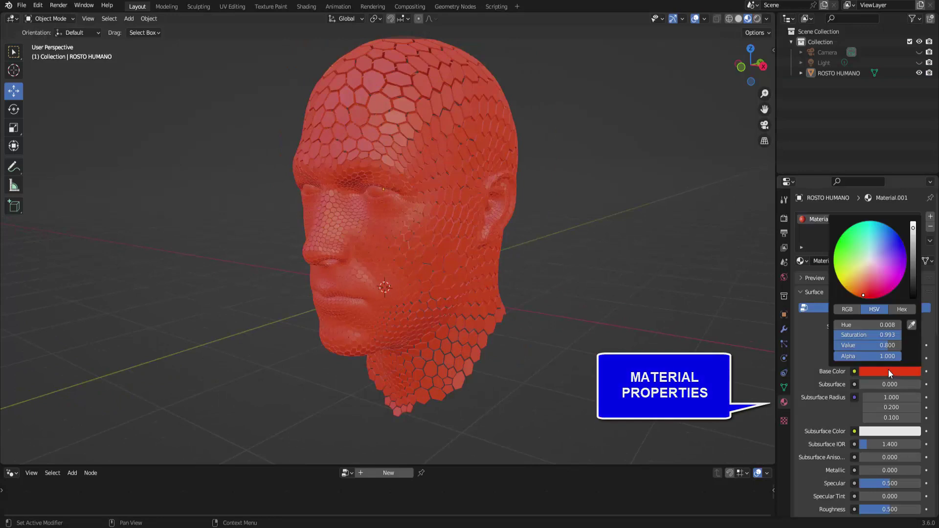
mouse_move(884, 269)
left_mouse_down()
mouse_move(873, 249)
mouse_move(844, 263)
mouse_move(864, 264)
left_mouse_up()
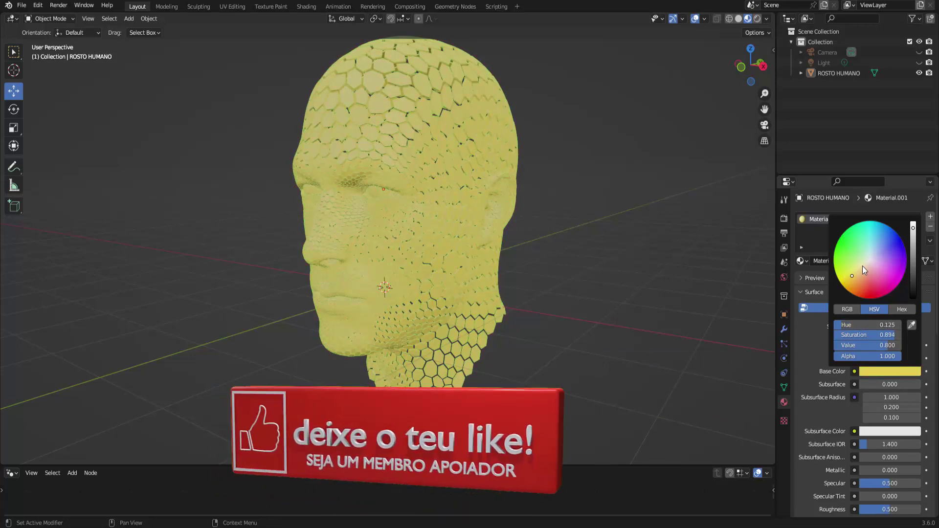
left_click(856, 250)
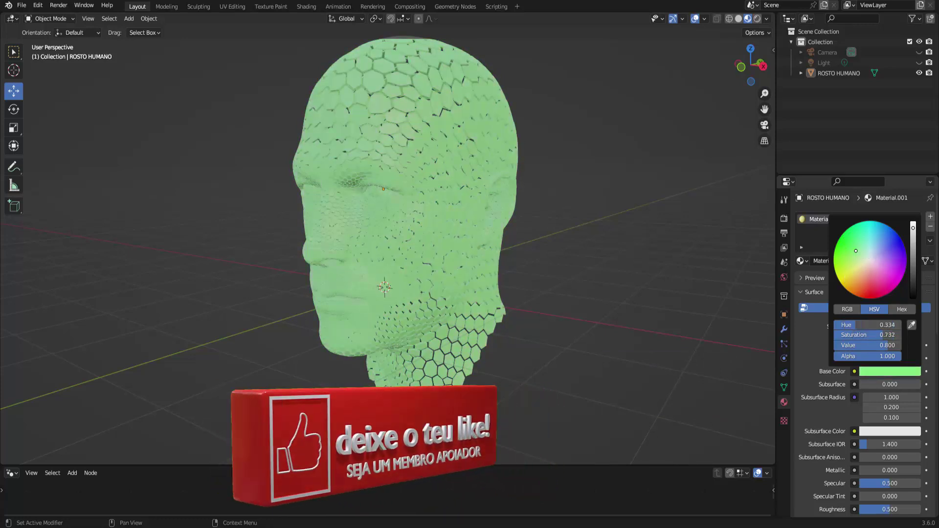
left_click(845, 266)
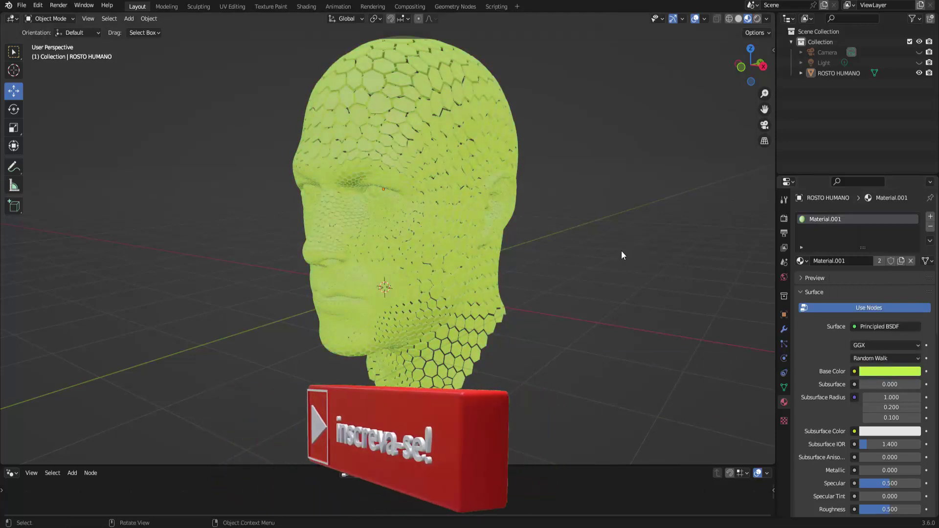